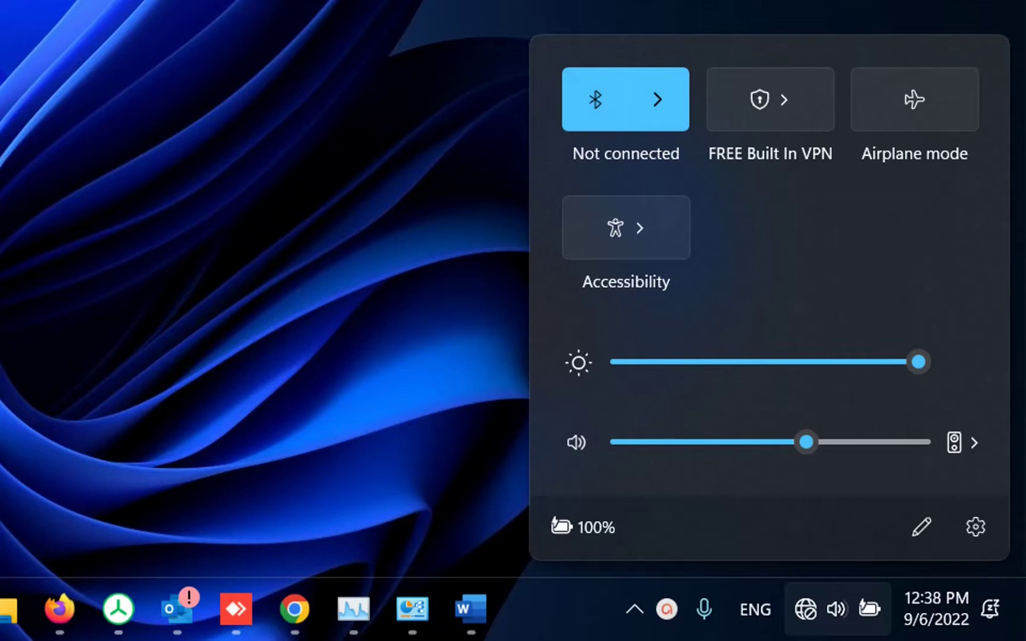
- Bring up the Start menu and Quick Settings to check for a Wi-Fi tile
left_click(0, 628)
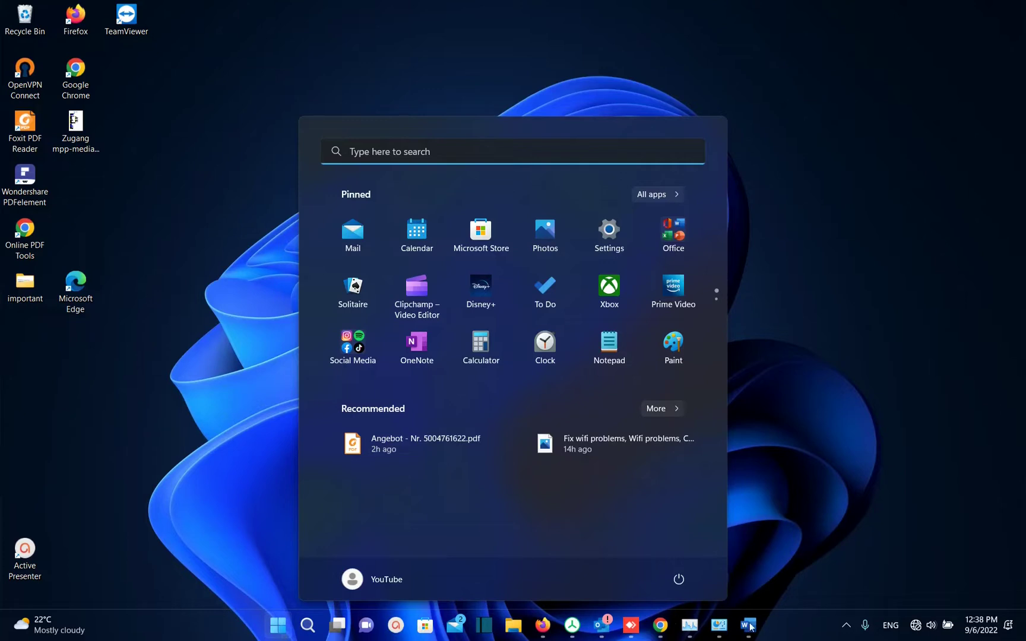
left_click(915, 626)
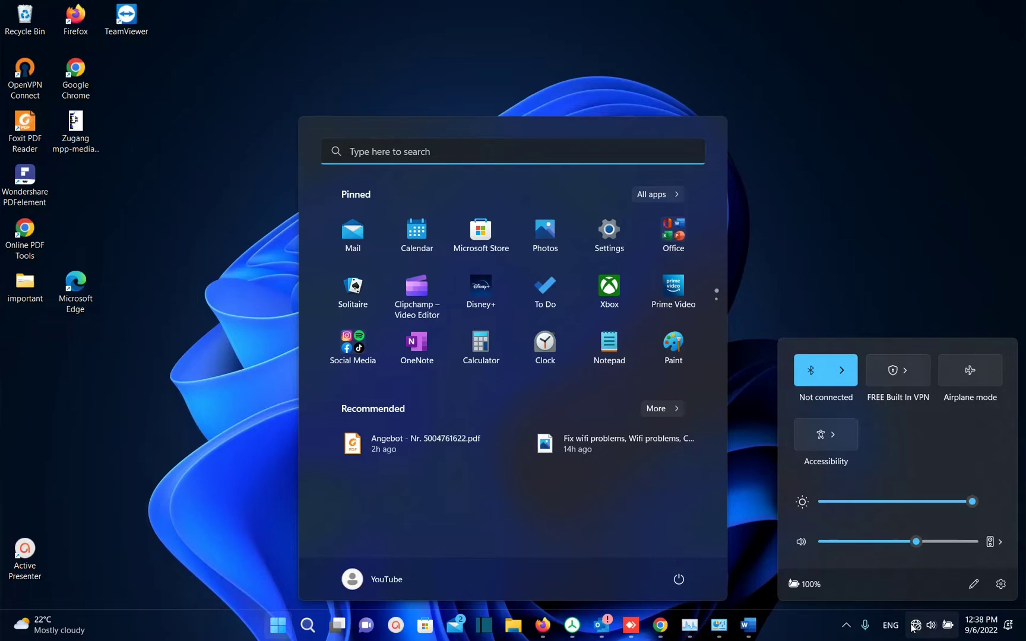
- Launch Control Panel via a 'control' search, keep Category view, and open Network and Internet
left_click(555, 162)
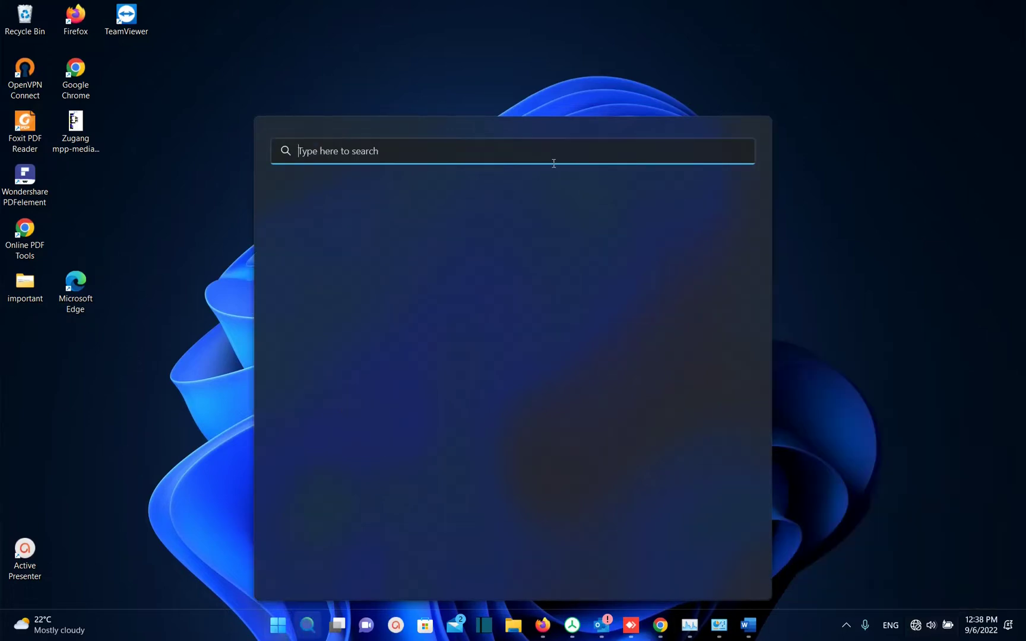
type("control")
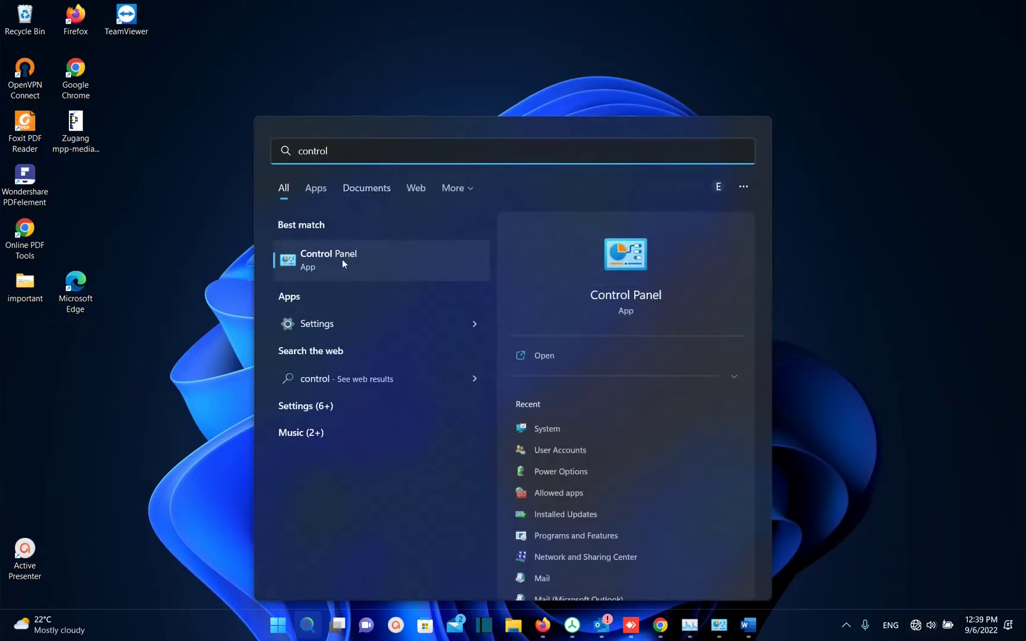
left_click(342, 259)
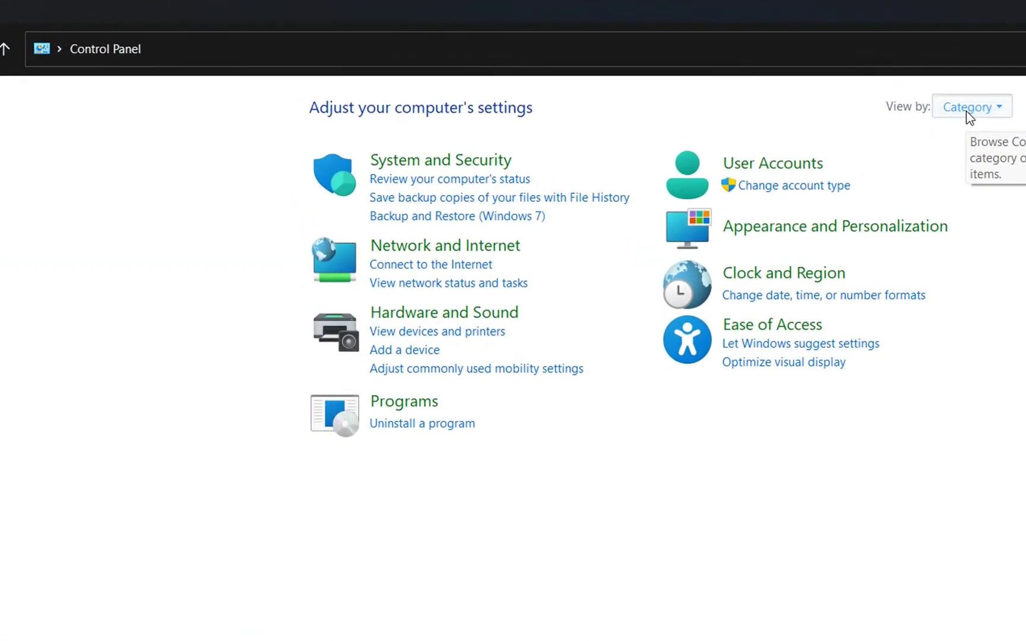
left_click(966, 111)
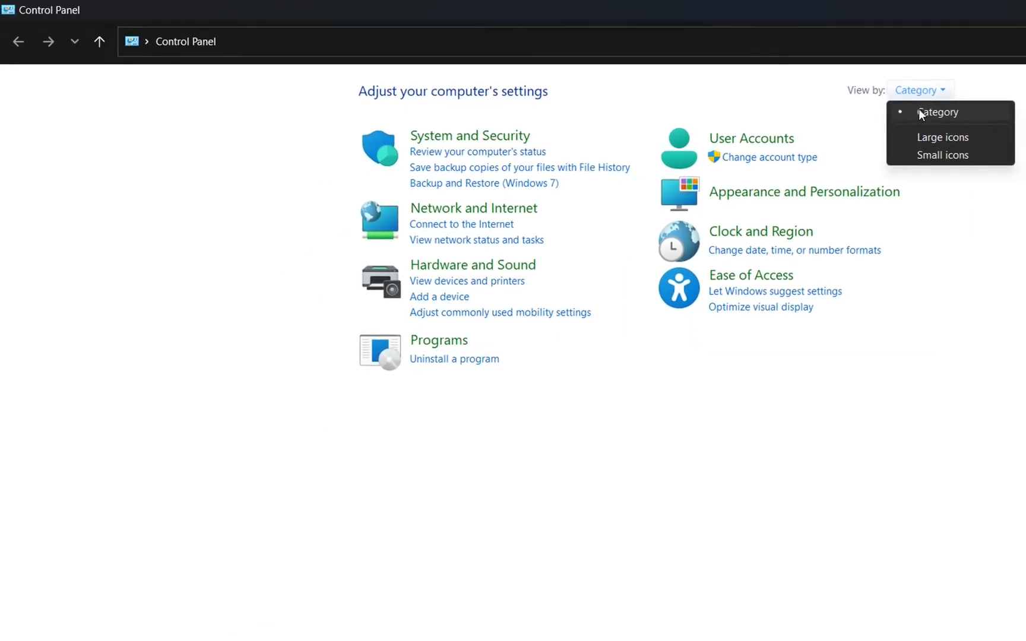
left_click(499, 487)
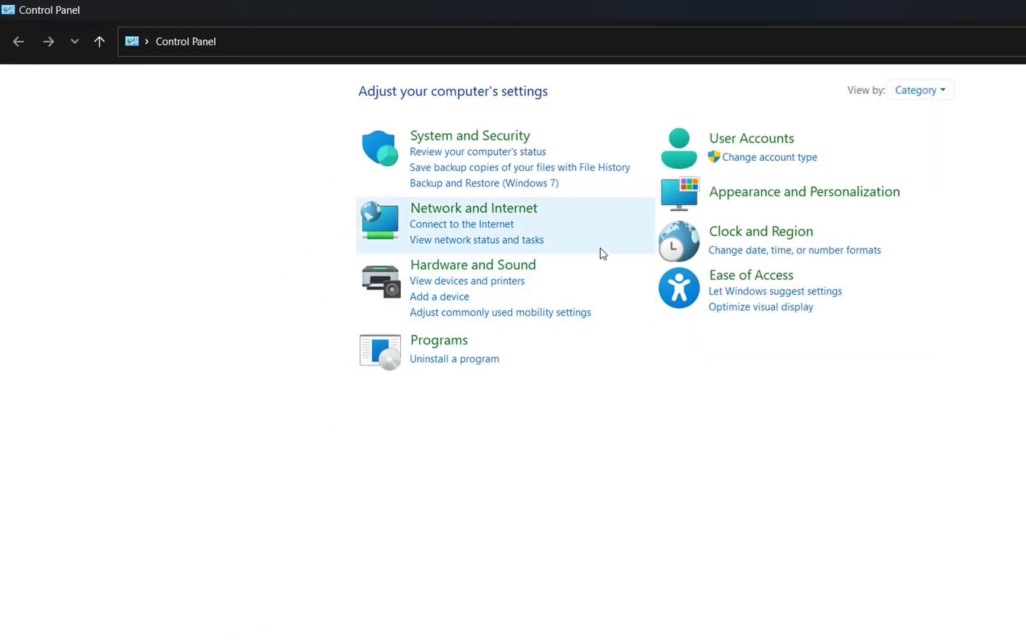
left_click(464, 209)
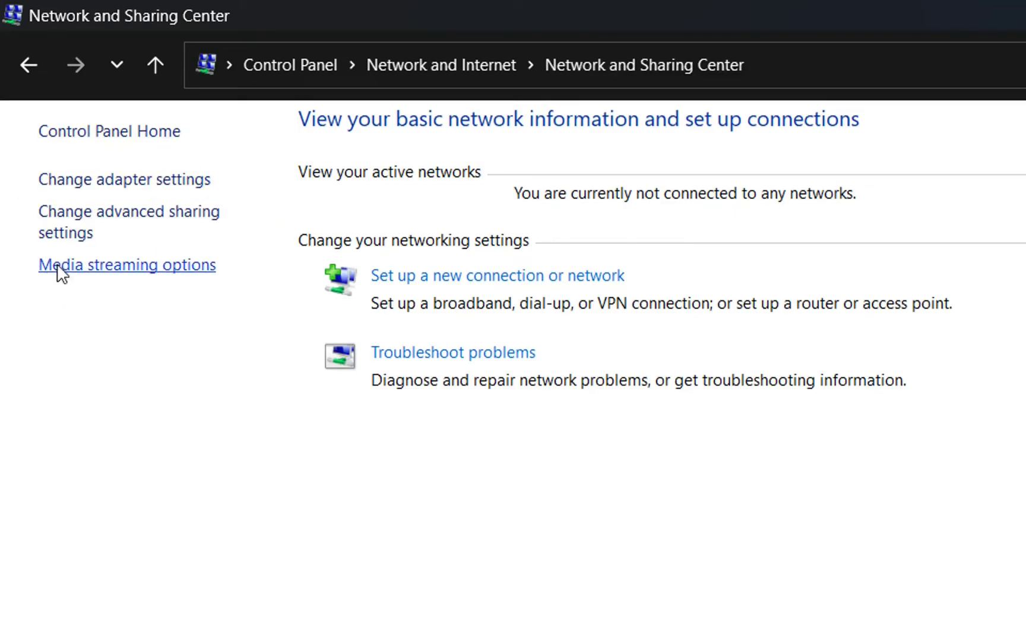
- Reach network status via a 'view' search, then open Change adapter settings and maximize Network Connections
left_click(113, 183)
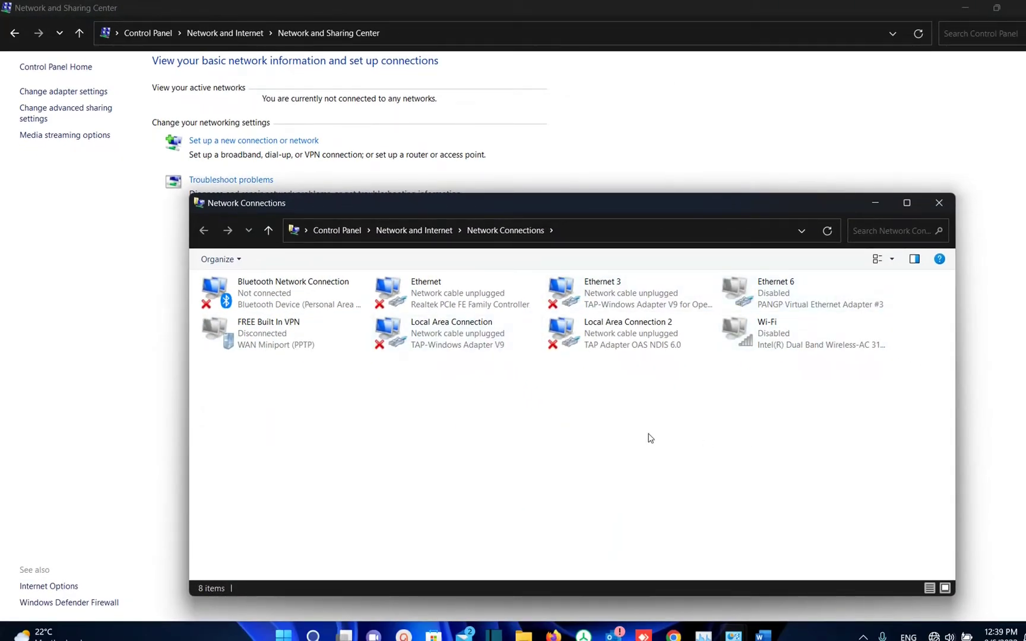
key("super+s")
key("Escape")
left_click(313, 634)
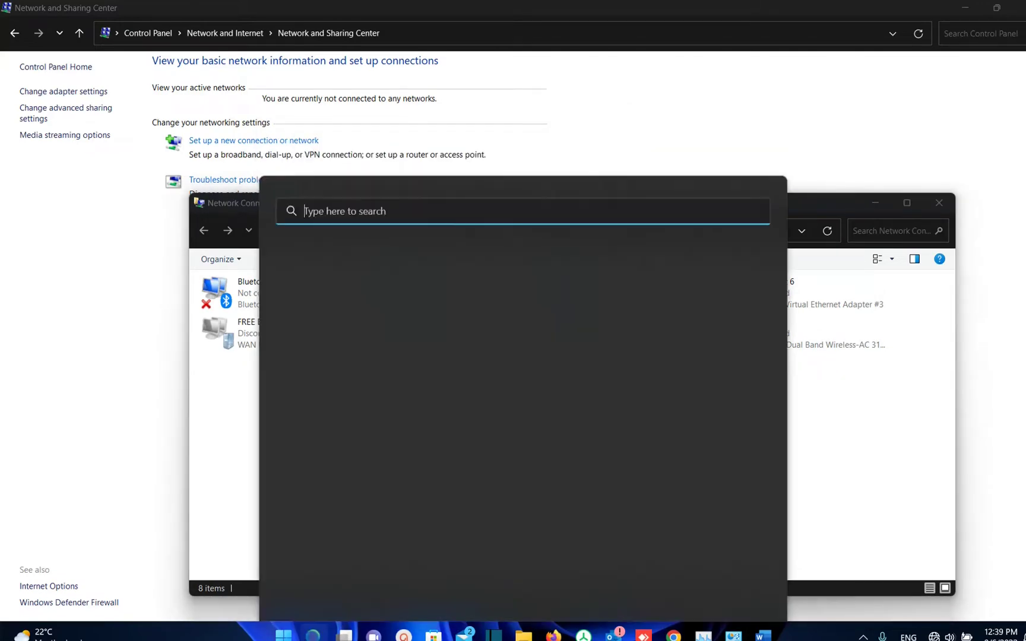
type("view")
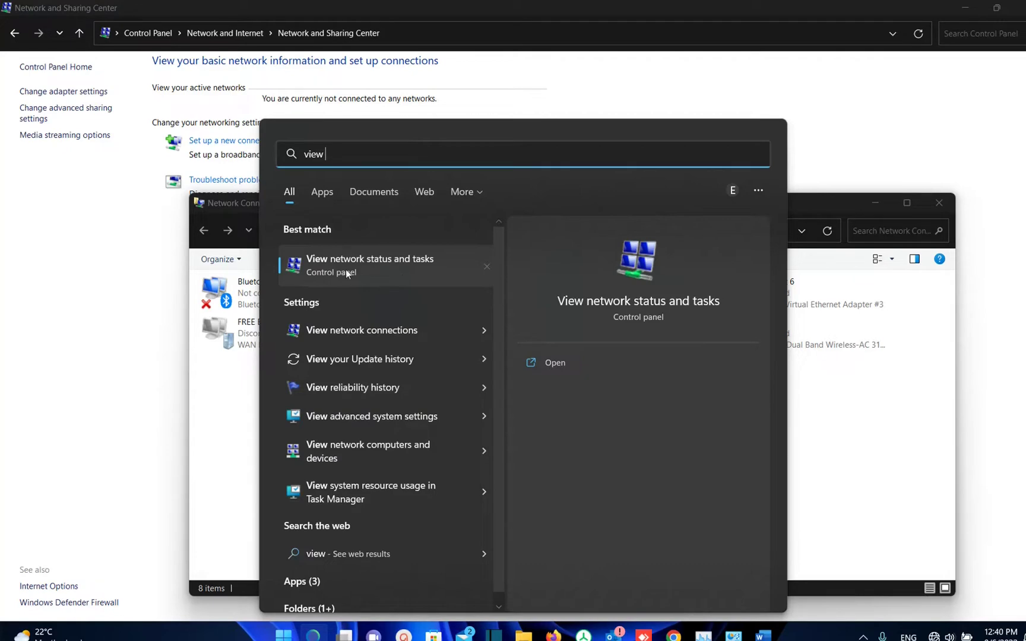
left_click(379, 273)
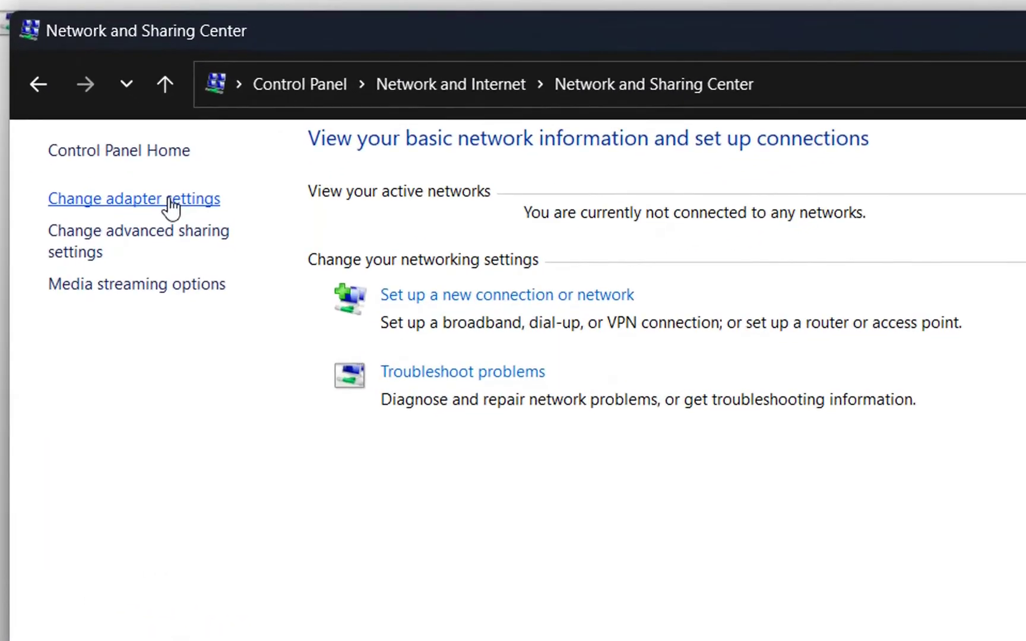
left_click(240, 262)
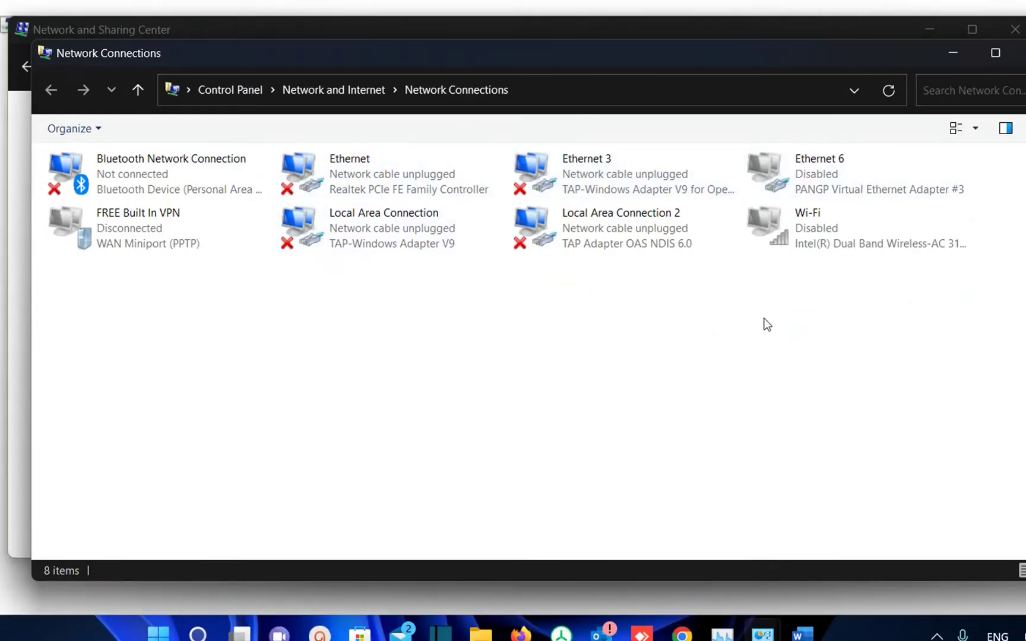
left_click(995, 53)
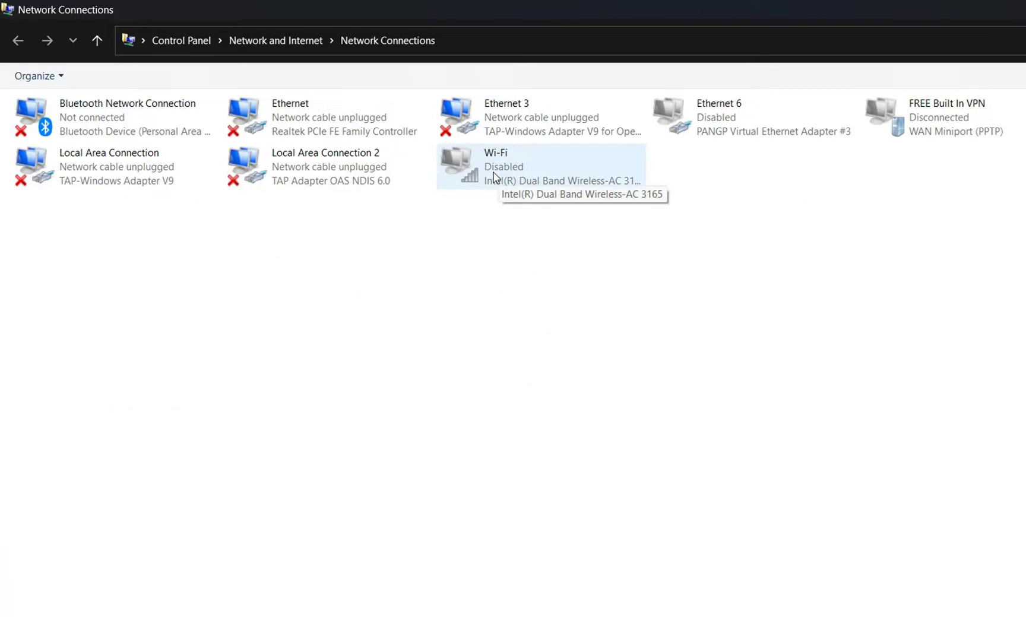
- Enable the disabled Wi-Fi adapter and check Quick Settings for Wi-Fi
right_click(494, 176)
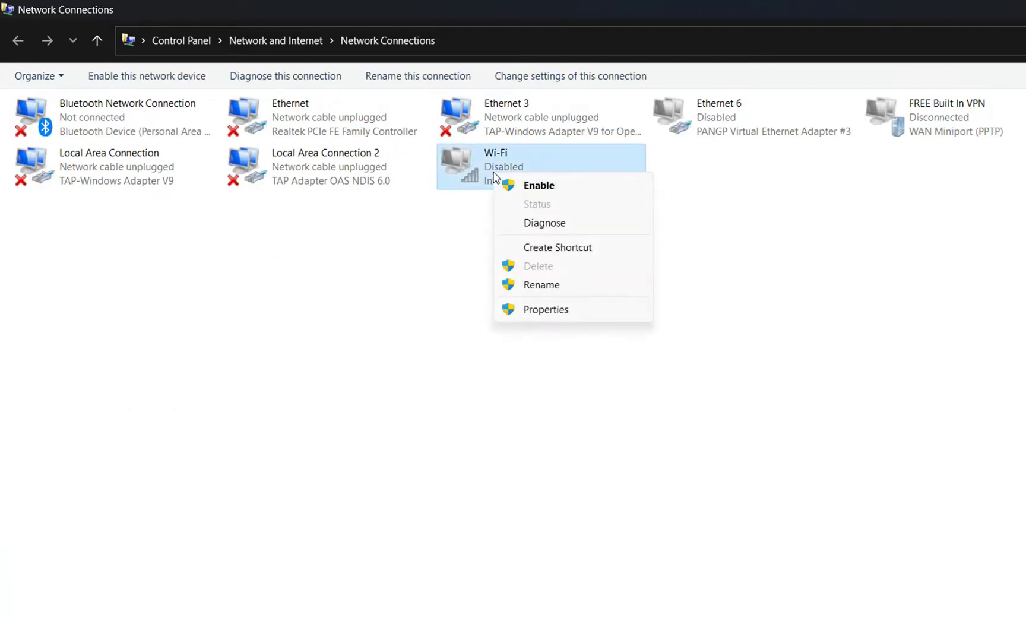
left_click(537, 186)
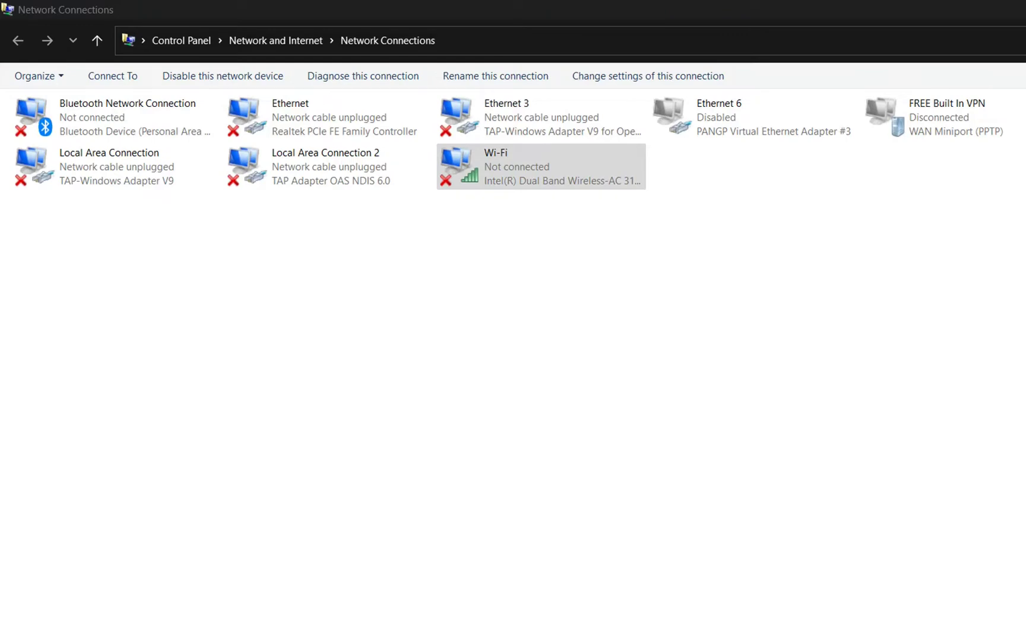
left_click(497, 319)
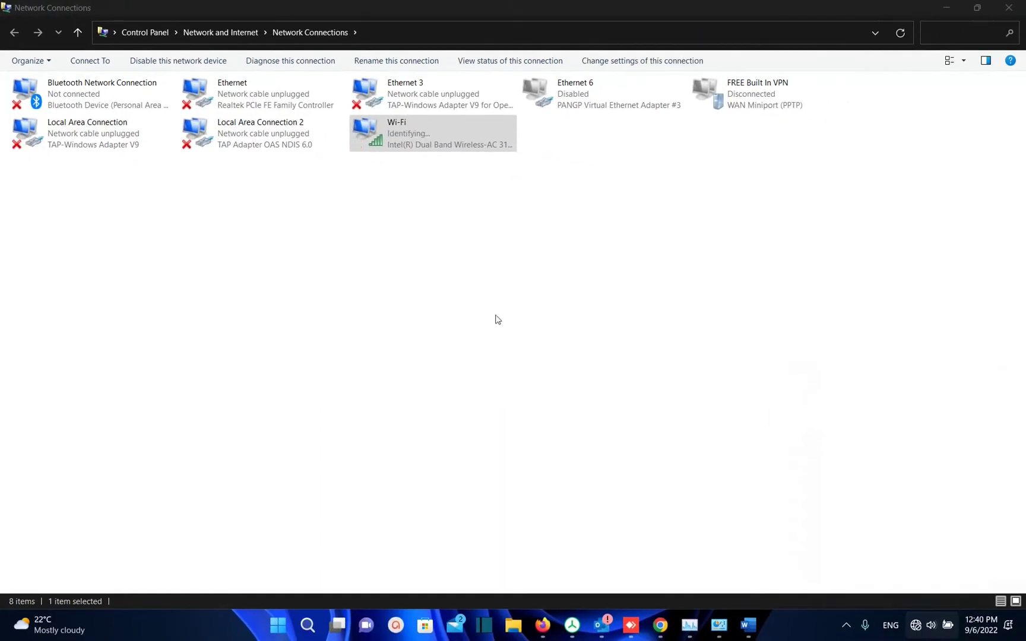
- Disable the Wi-Fi adapter, then enable it again
right_click(412, 137)
left_click(418, 132)
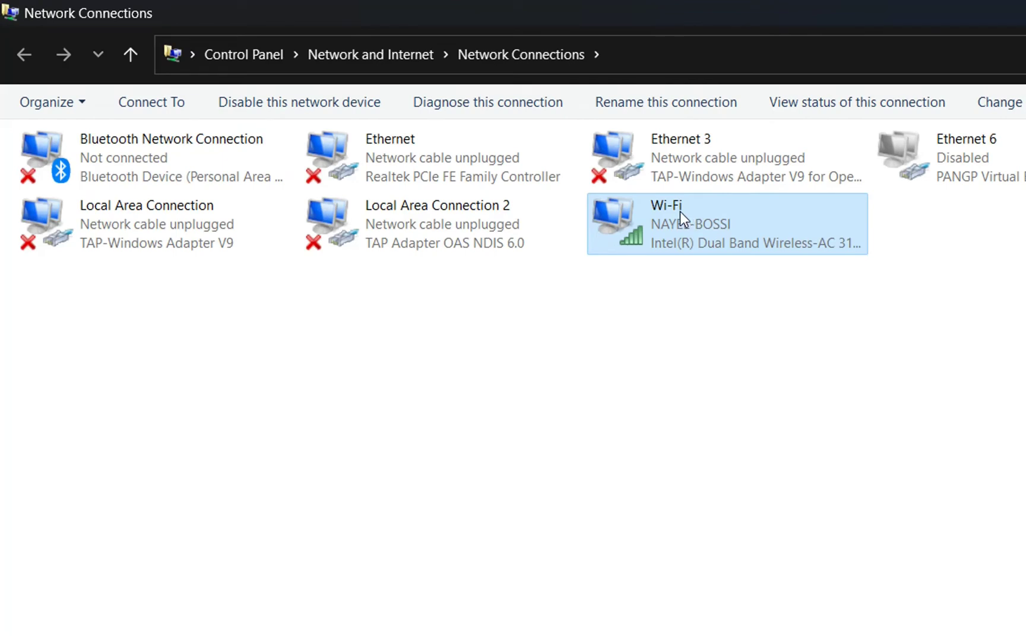
right_click(680, 211)
left_click(720, 231)
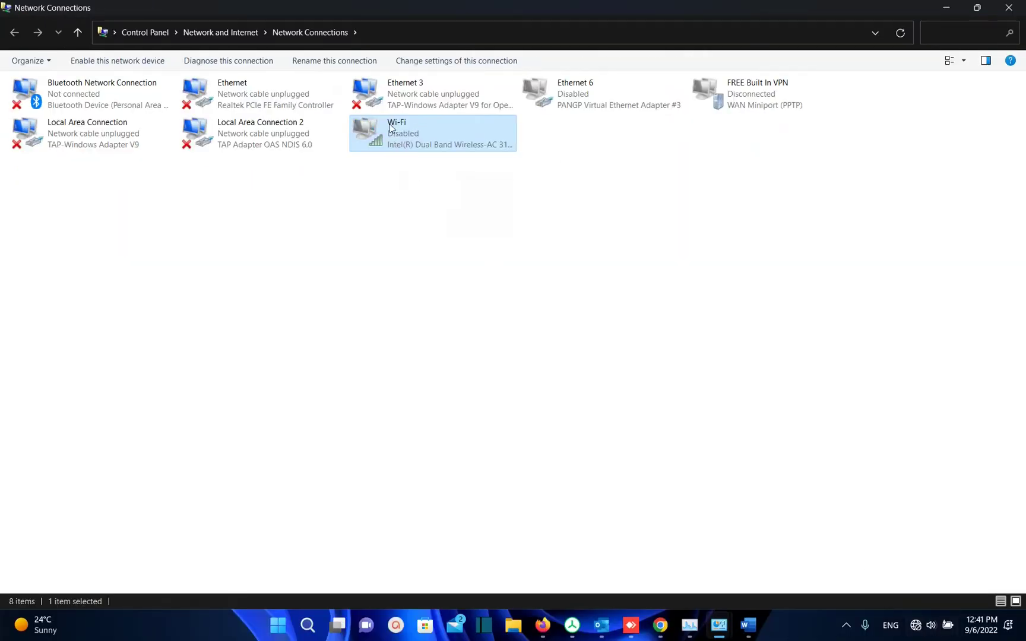
right_click(391, 125)
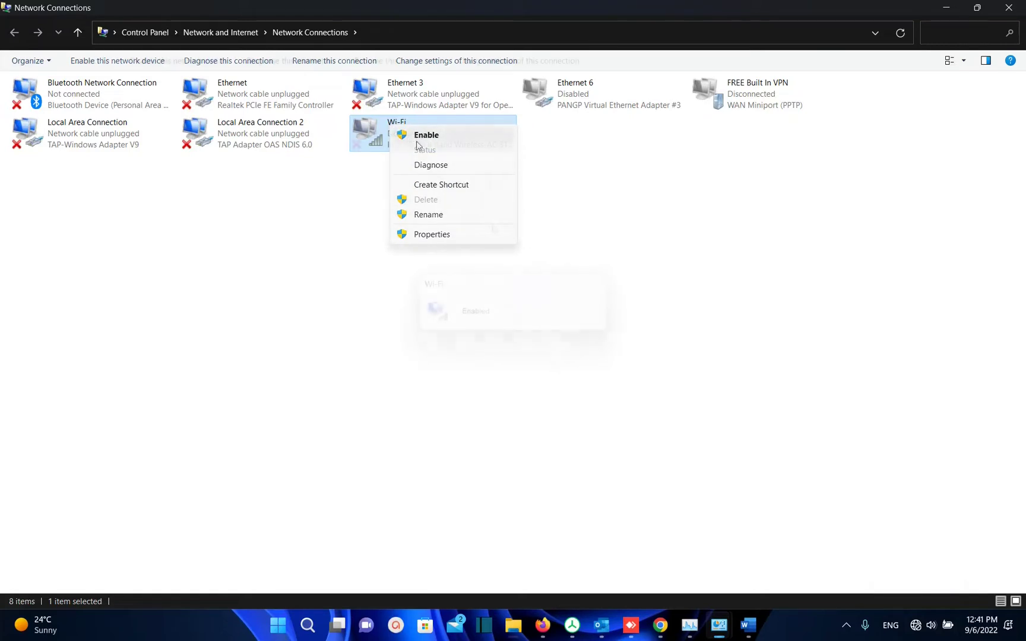
left_click(417, 142)
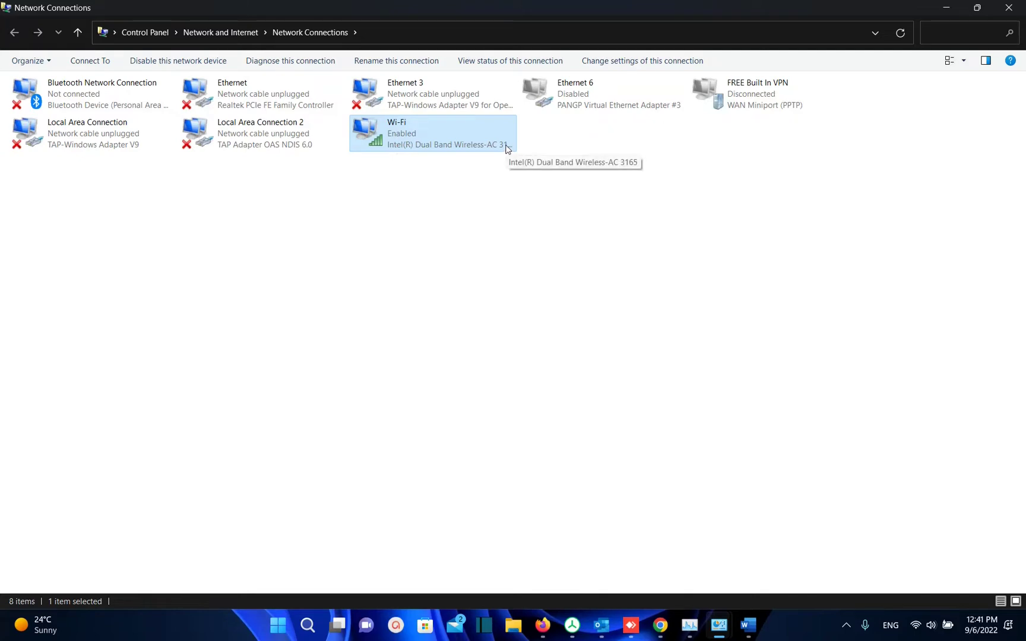
- Open Device Manager via a 'device' search and select the Intel Dual Band Wireless-AC 3165 under Network adapters
key("super+d")
mouse_move(314, 637)
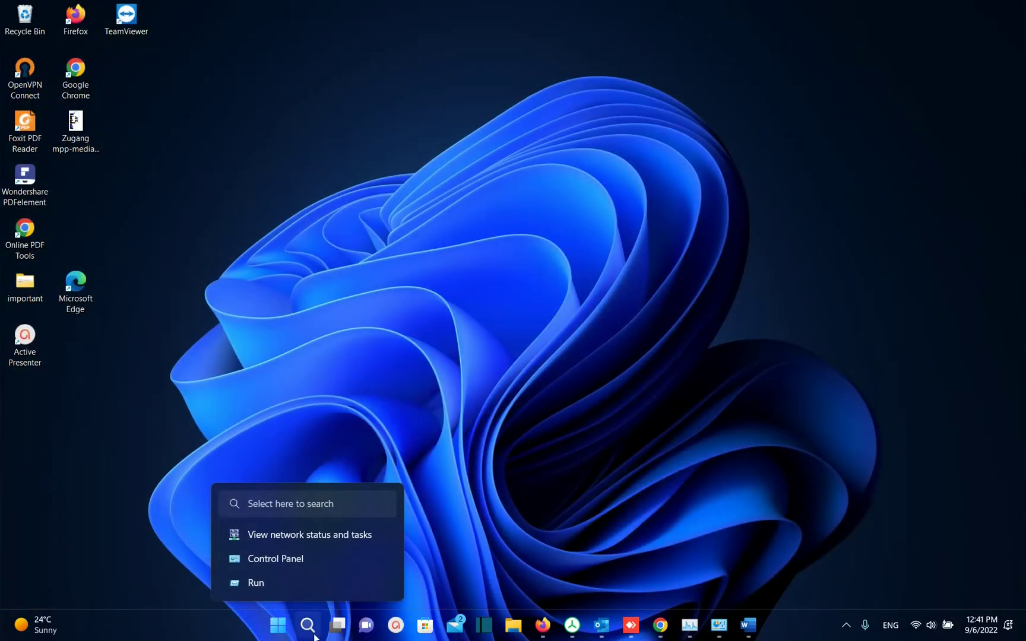
left_click(314, 635)
type("device")
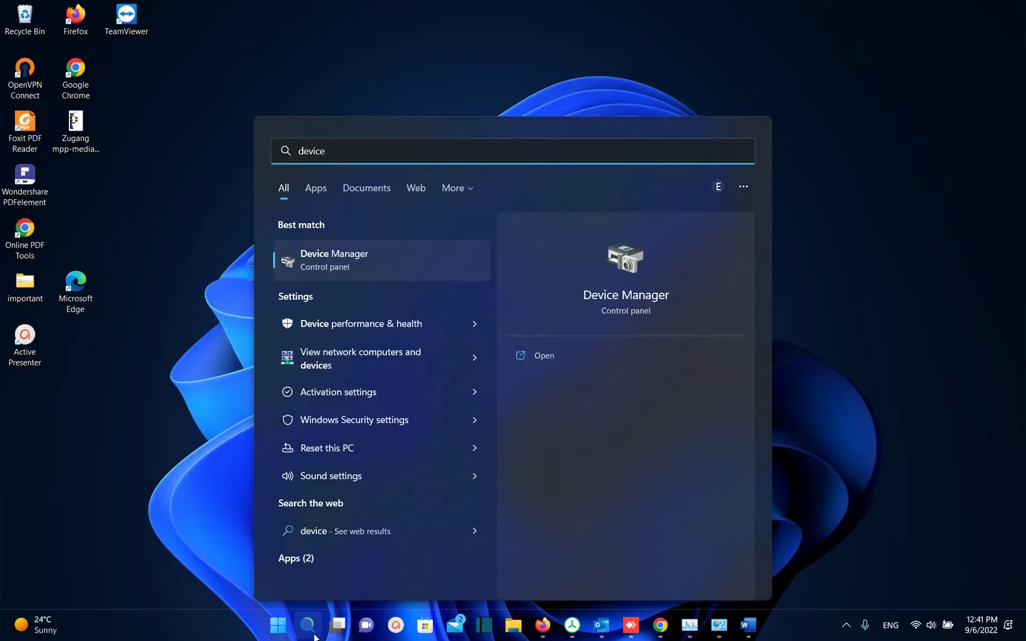
left_click(357, 265)
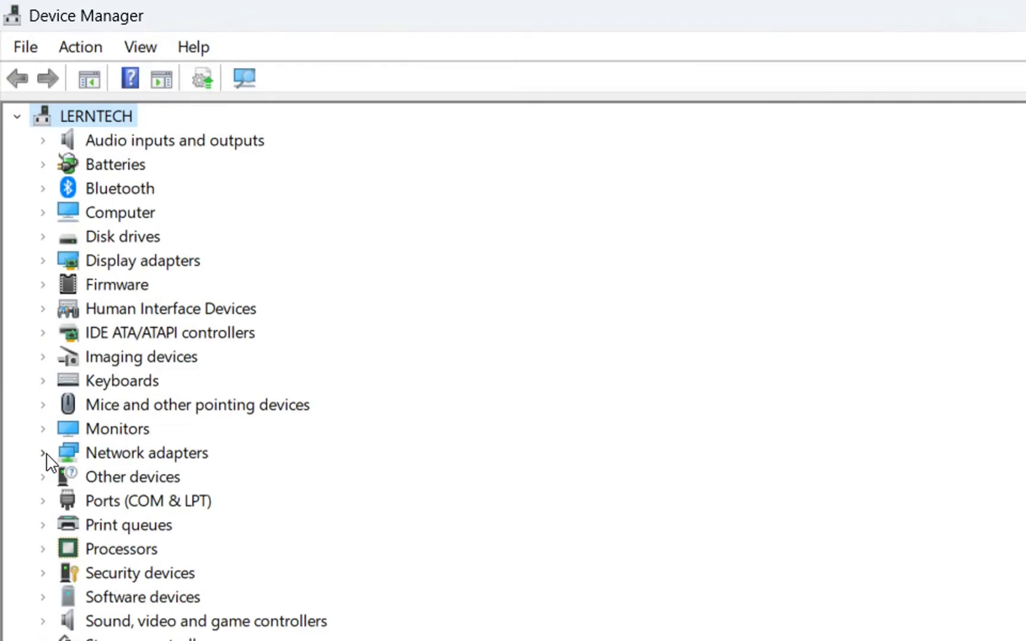
left_click(45, 454)
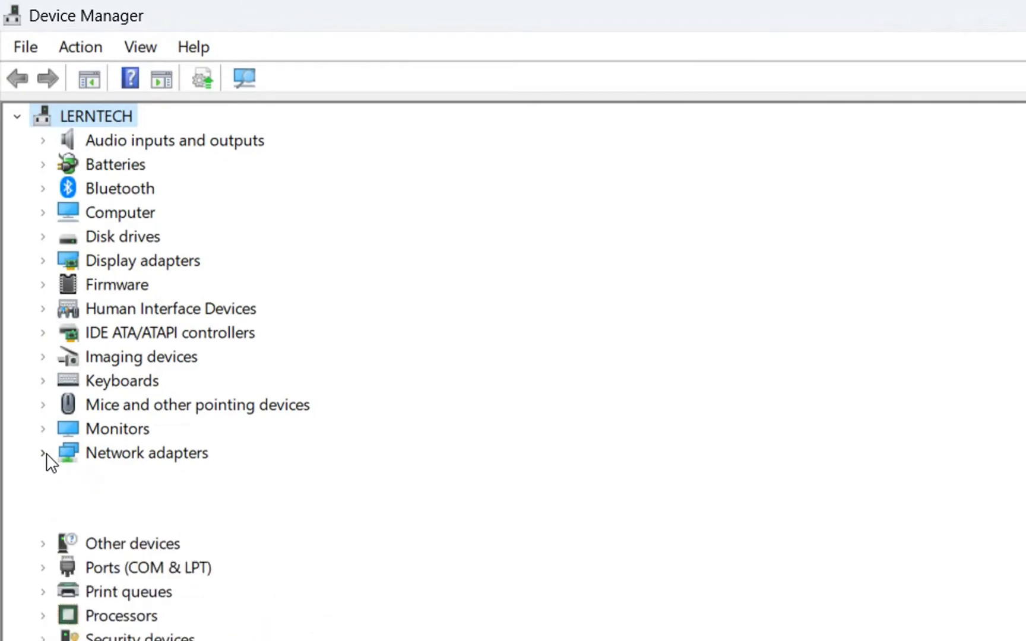
left_click(230, 505)
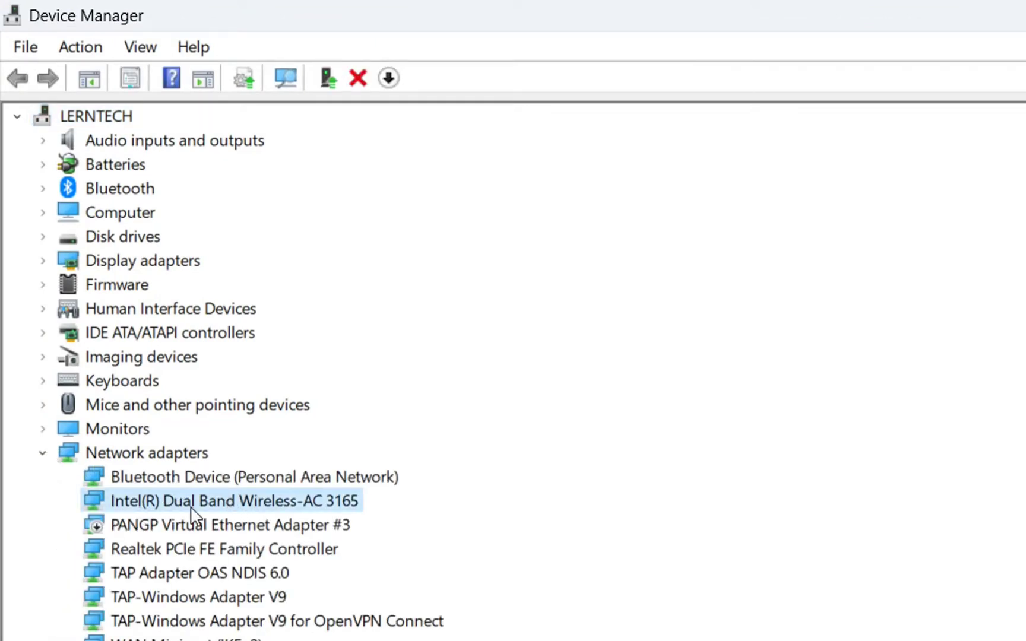
- Disable the Intel wireless adapter, confirm with Yes, then re-enable it
right_click(321, 504)
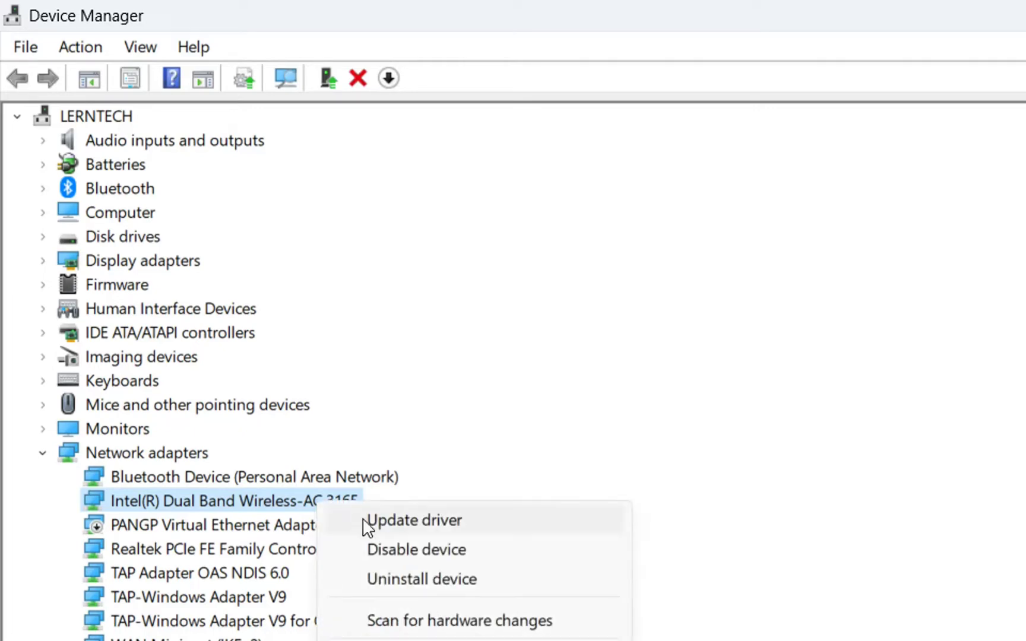
left_click(393, 551)
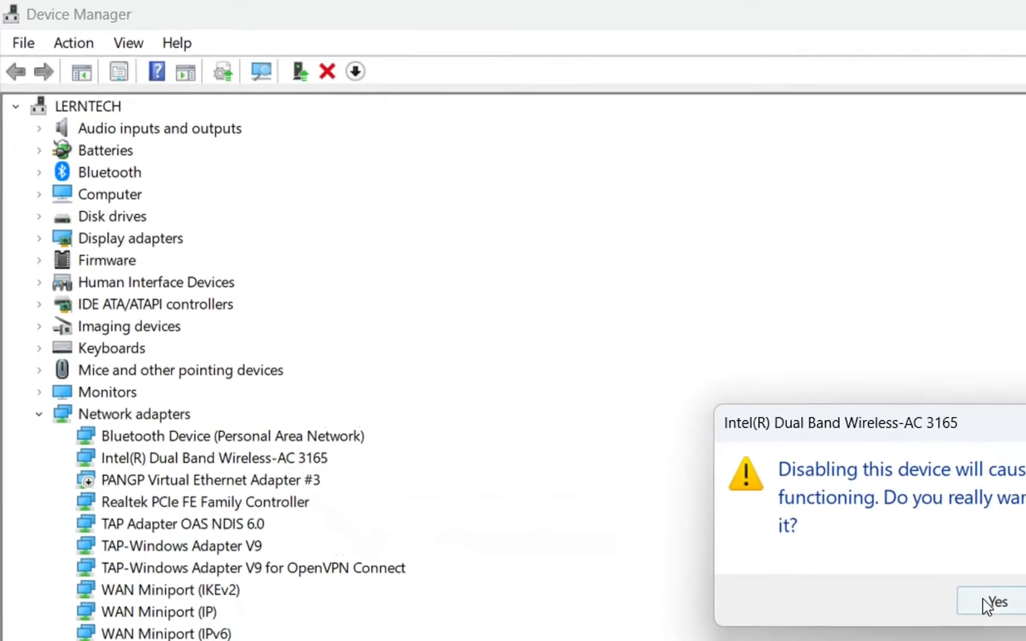
left_click(889, 535)
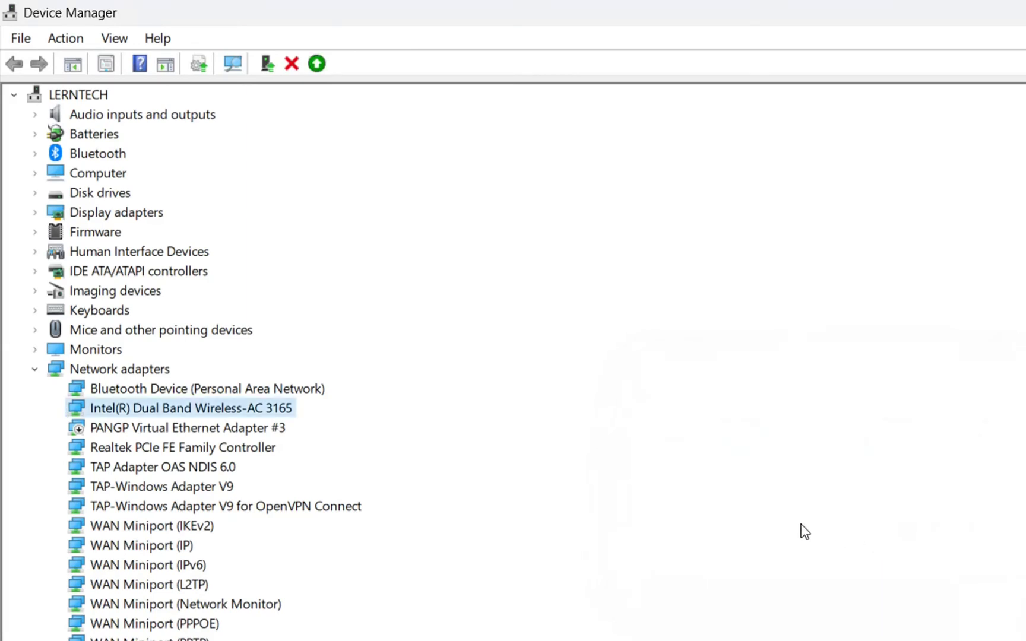
right_click(258, 412)
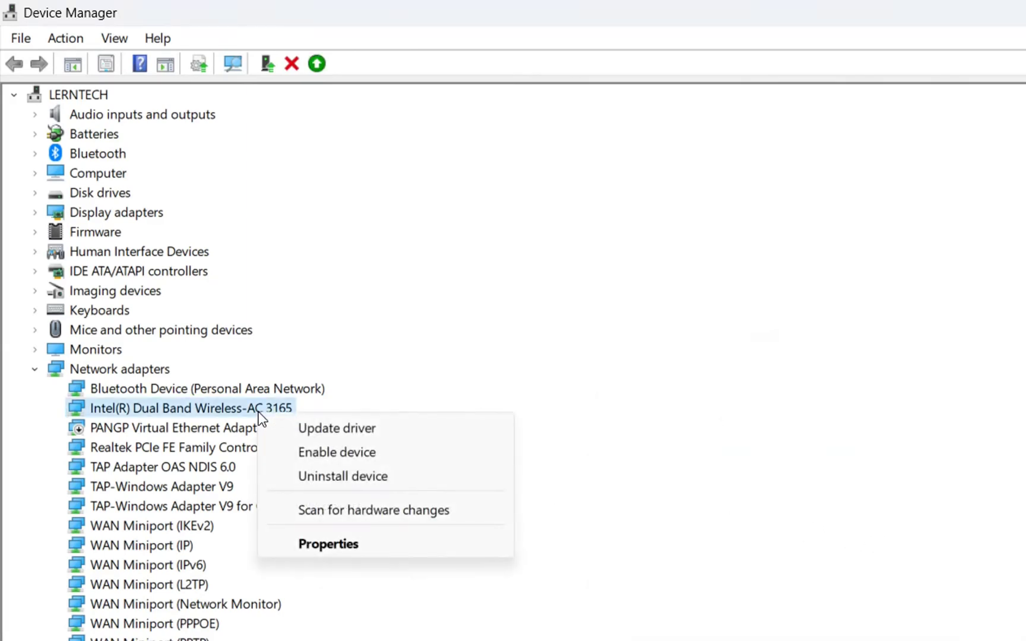
left_click(359, 453)
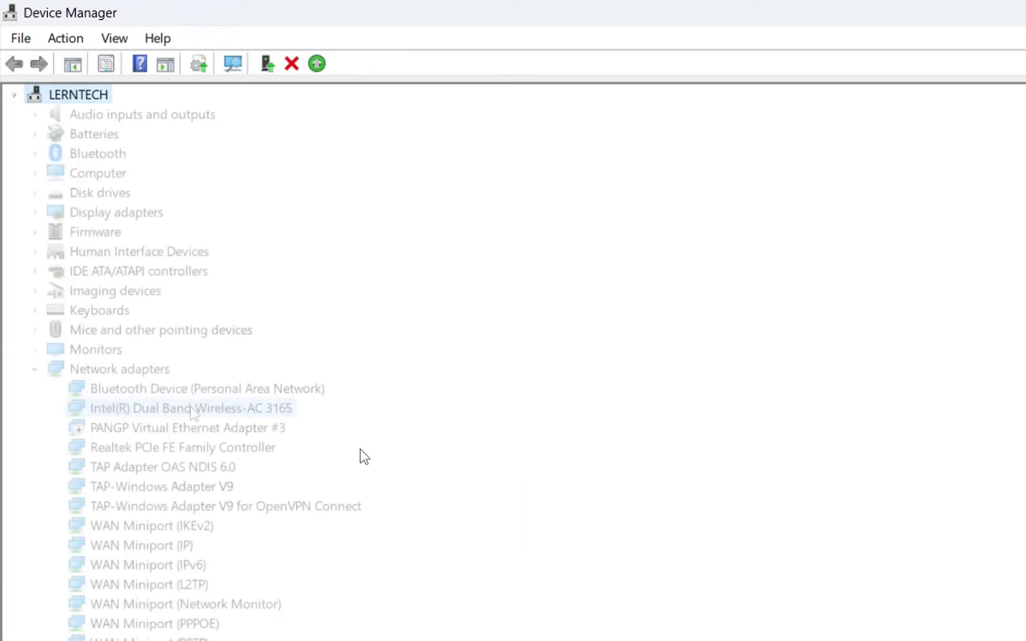
right_click(262, 408)
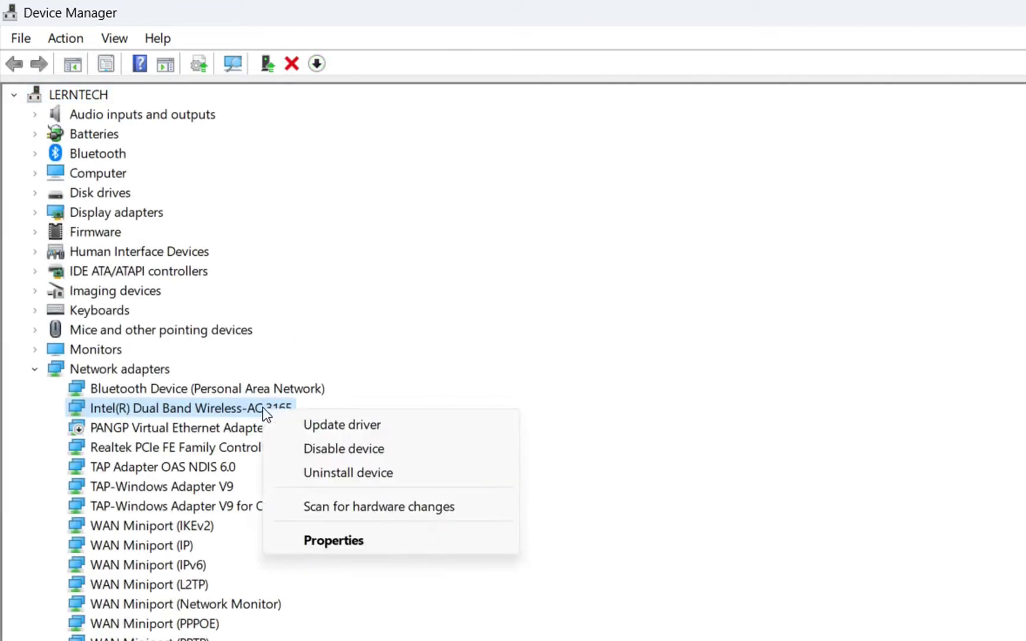
- Update the Intel Wireless-AC 3165 driver to 19.51.15.3 (9/3/2018) from the drivers already on the computer
left_click(359, 425)
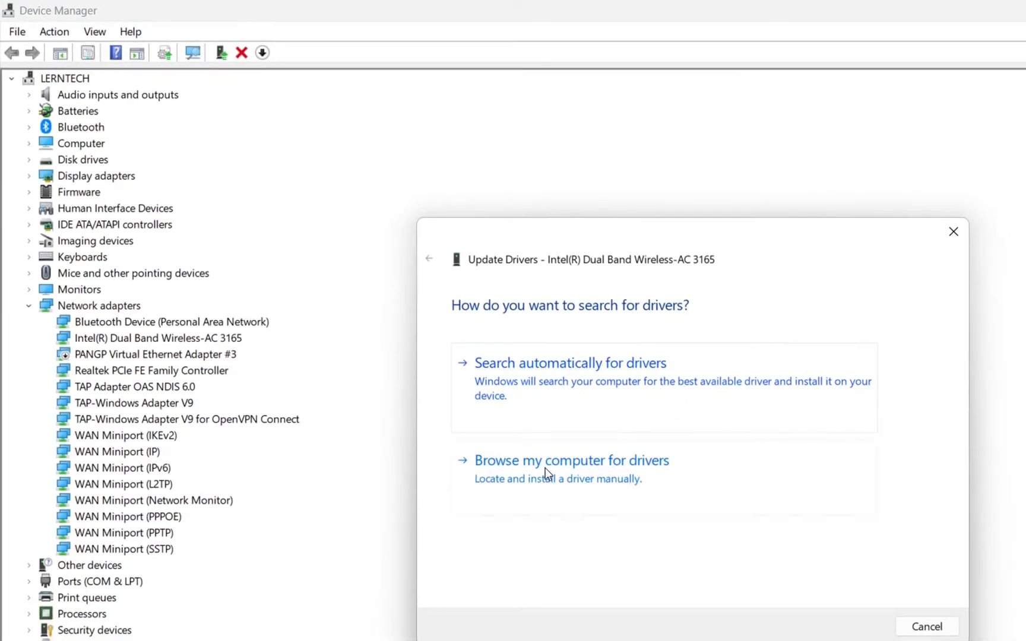
left_click(514, 473)
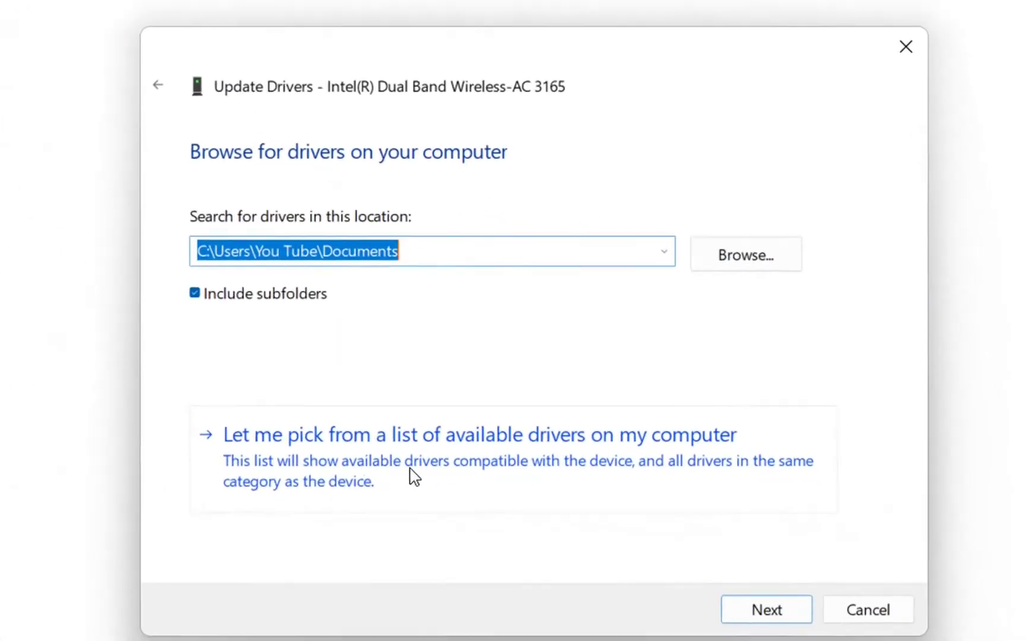
left_click(612, 470)
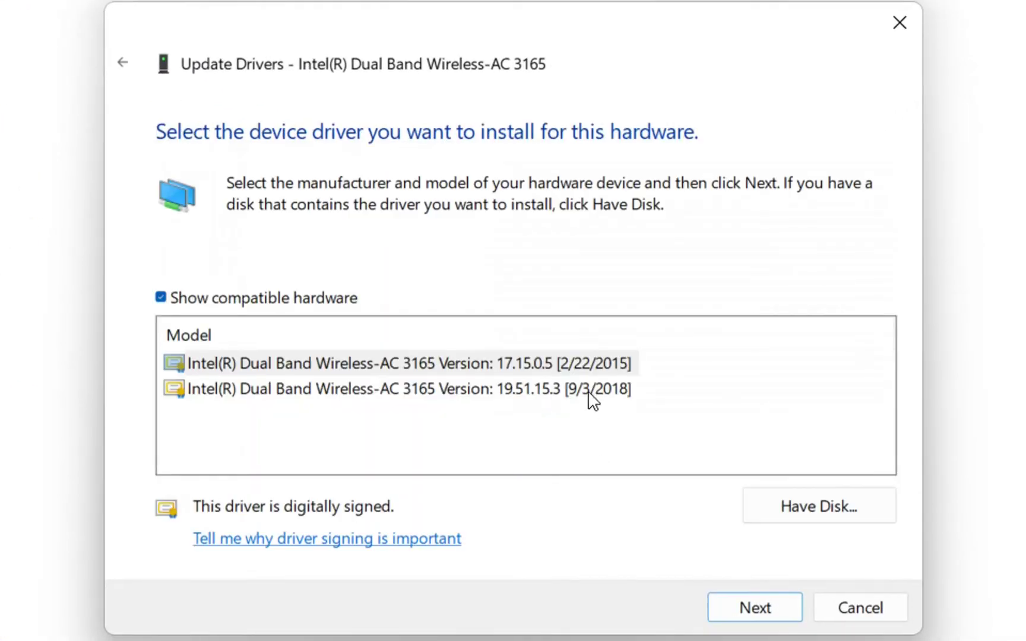
left_click(436, 389)
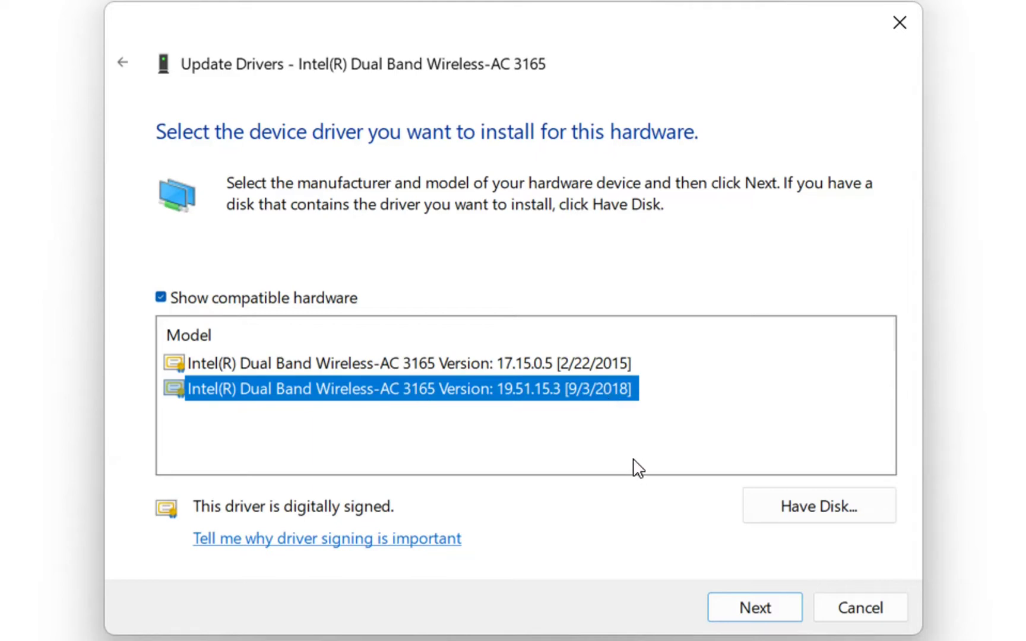
left_click(761, 620)
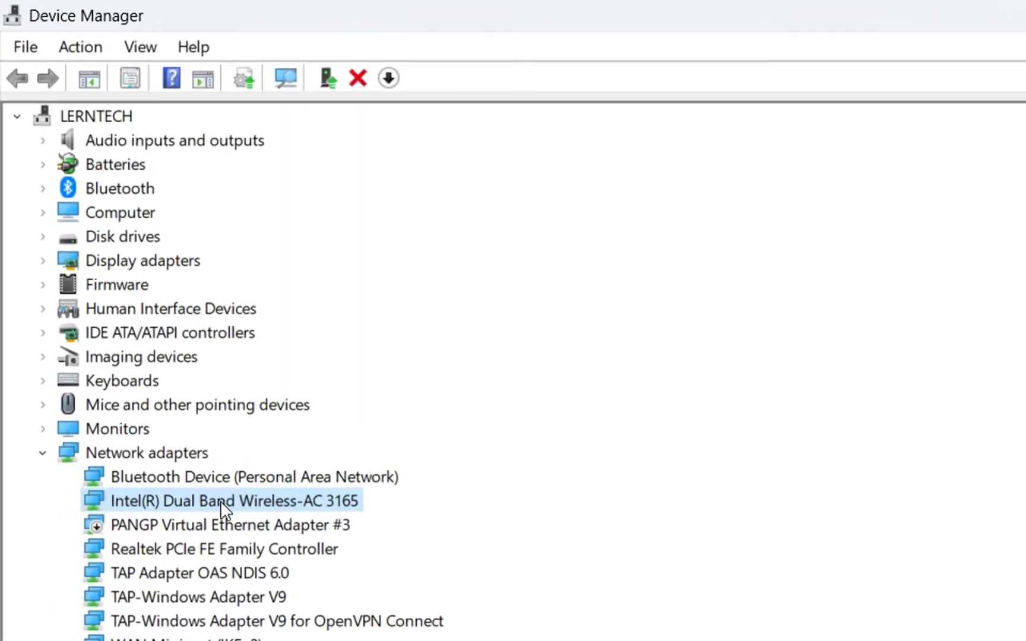
- Uninstall the Intel Dual Band Wireless-AC 3165 device and confirm the removal
right_click(220, 500)
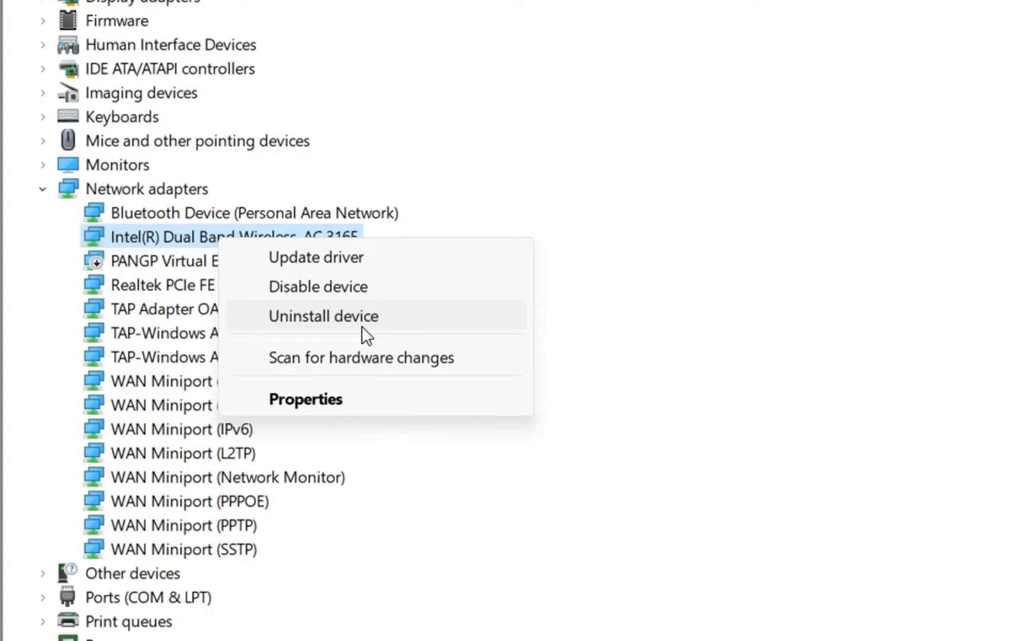
left_click(342, 316)
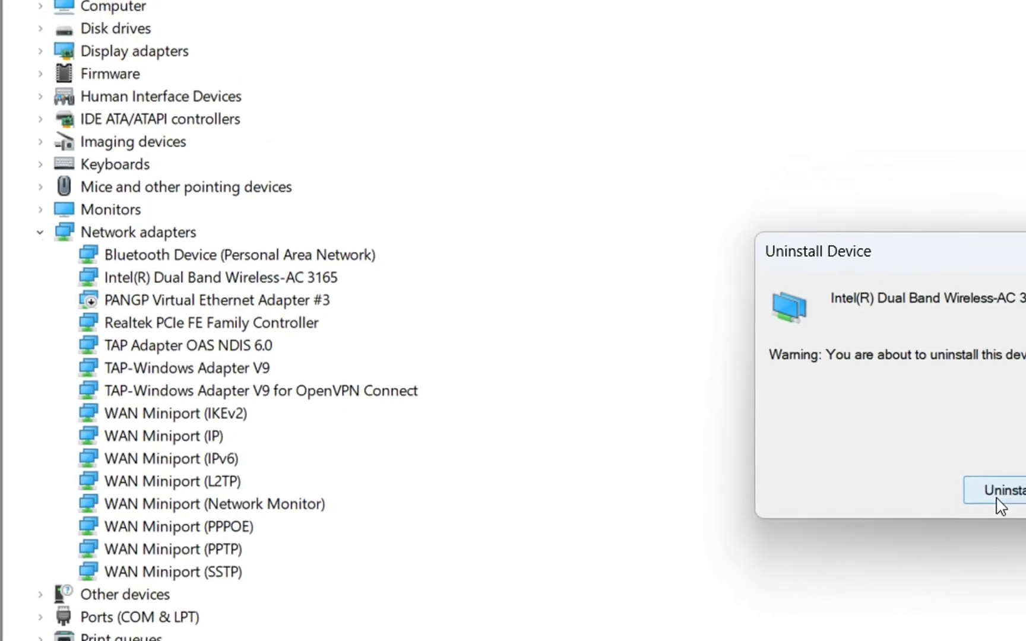
left_click(998, 496)
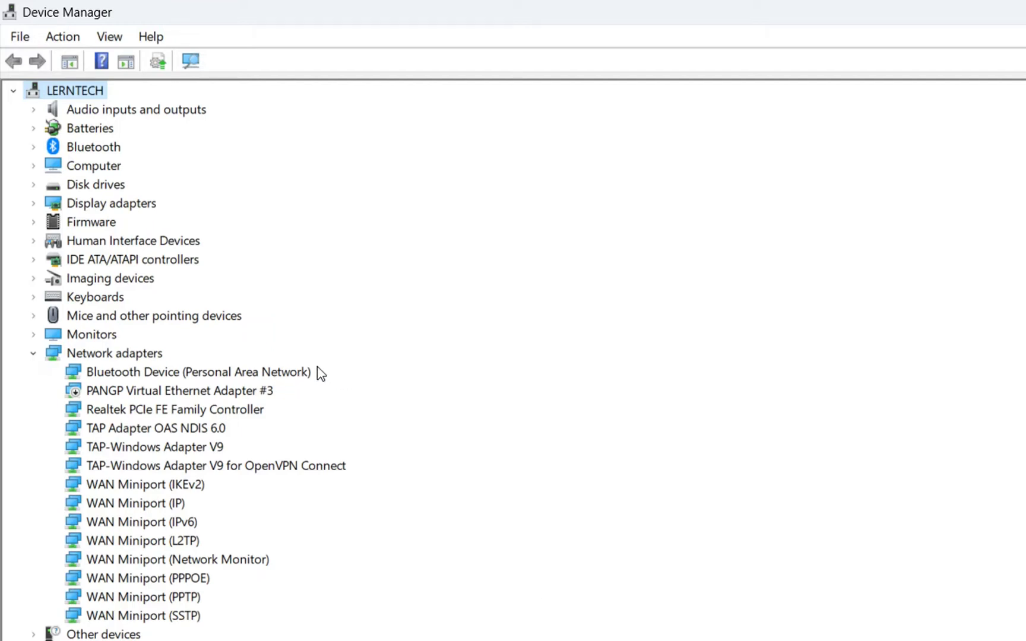
- Run Action > Scan for hardware changes and select the reinstalled Intel wireless adapter
left_click(68, 42)
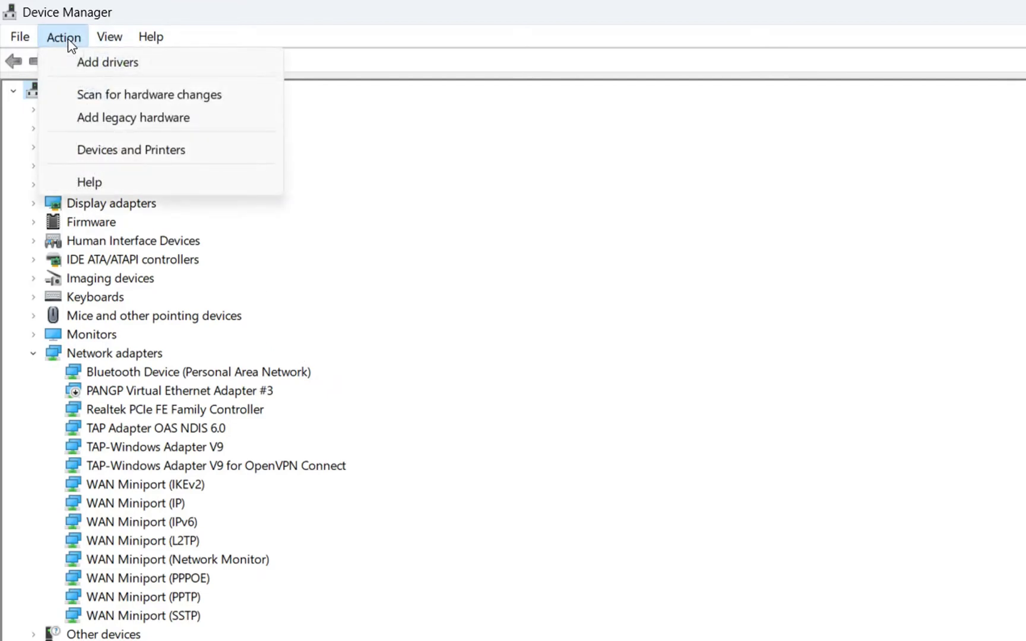
left_click(162, 96)
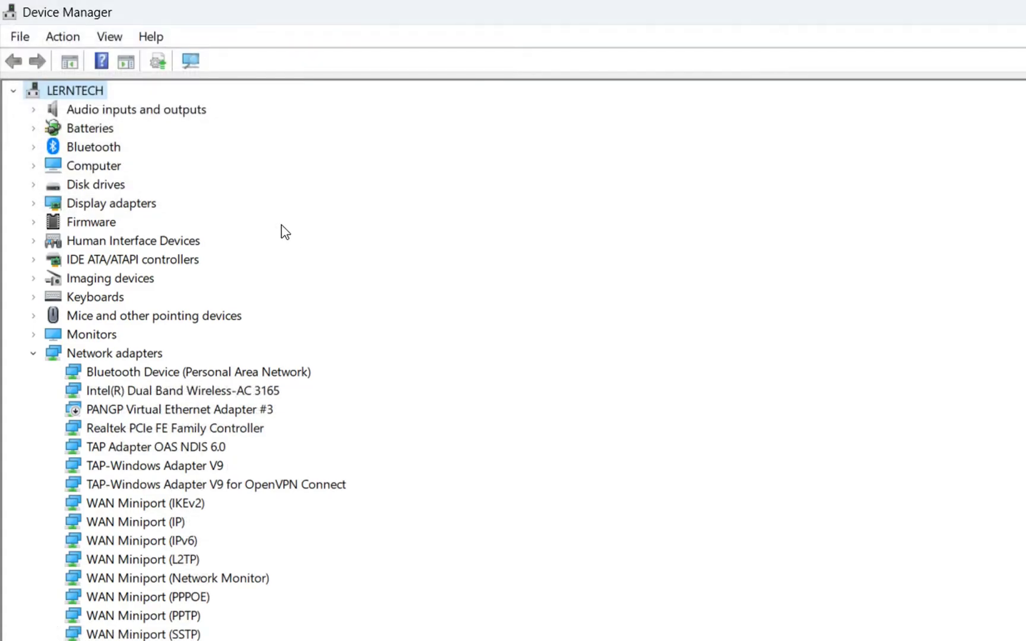
left_click(196, 396)
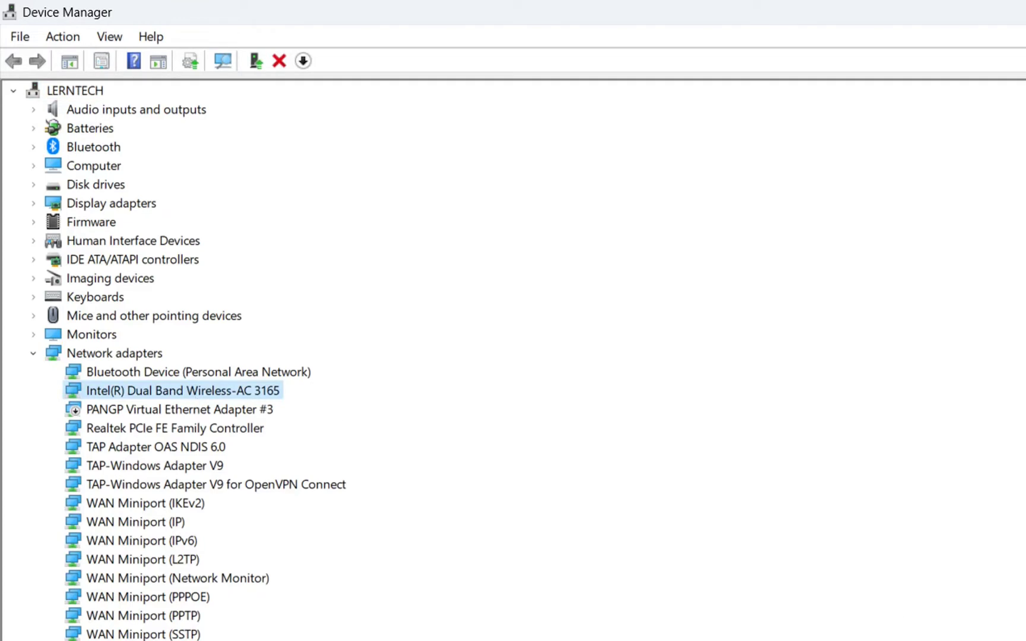
key("Return")
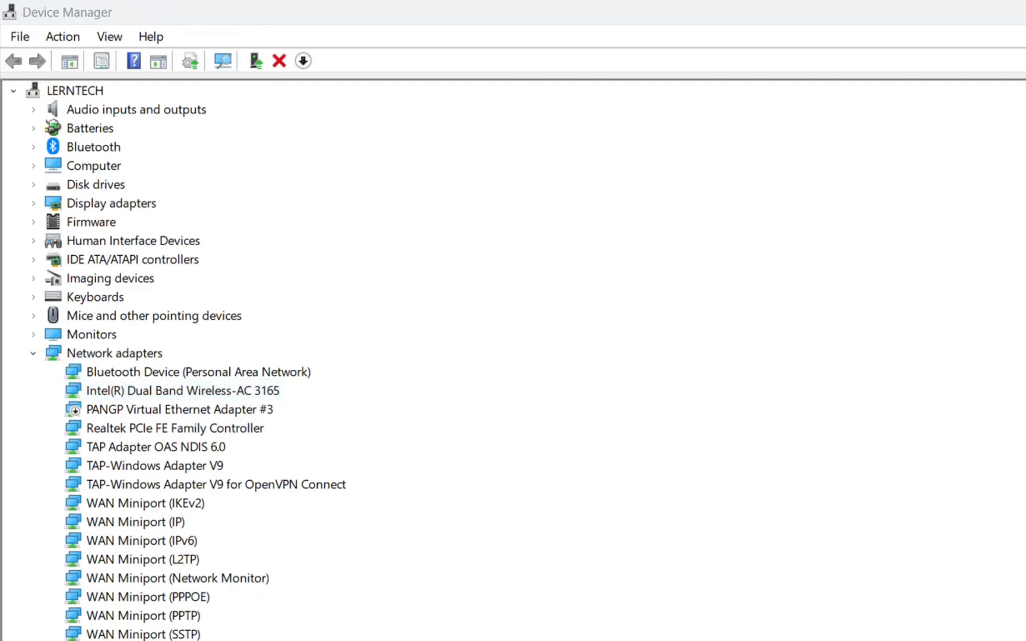
left_click(552, 483)
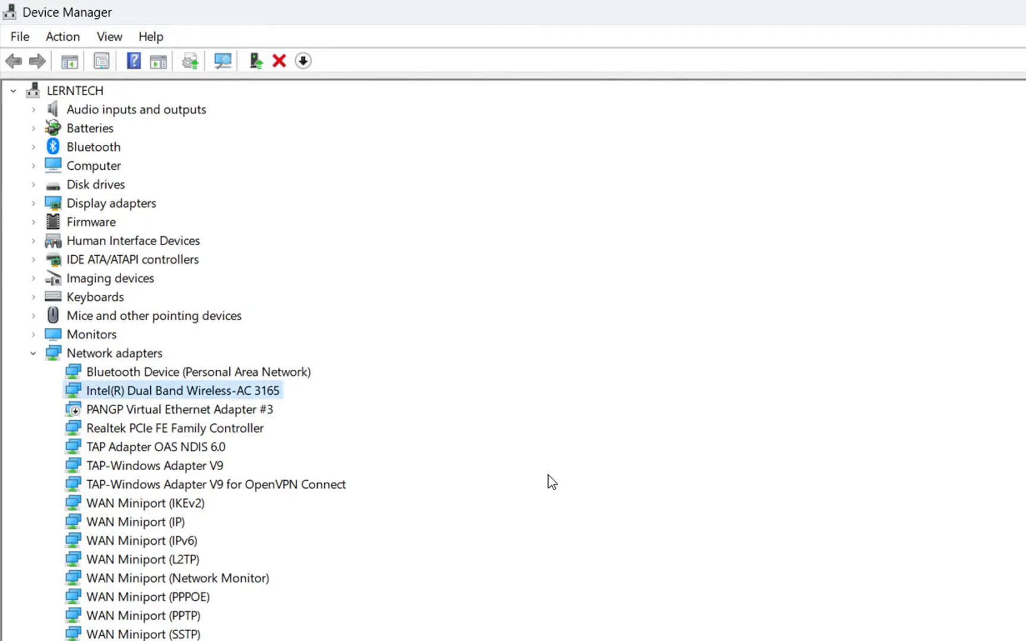
key("Return")
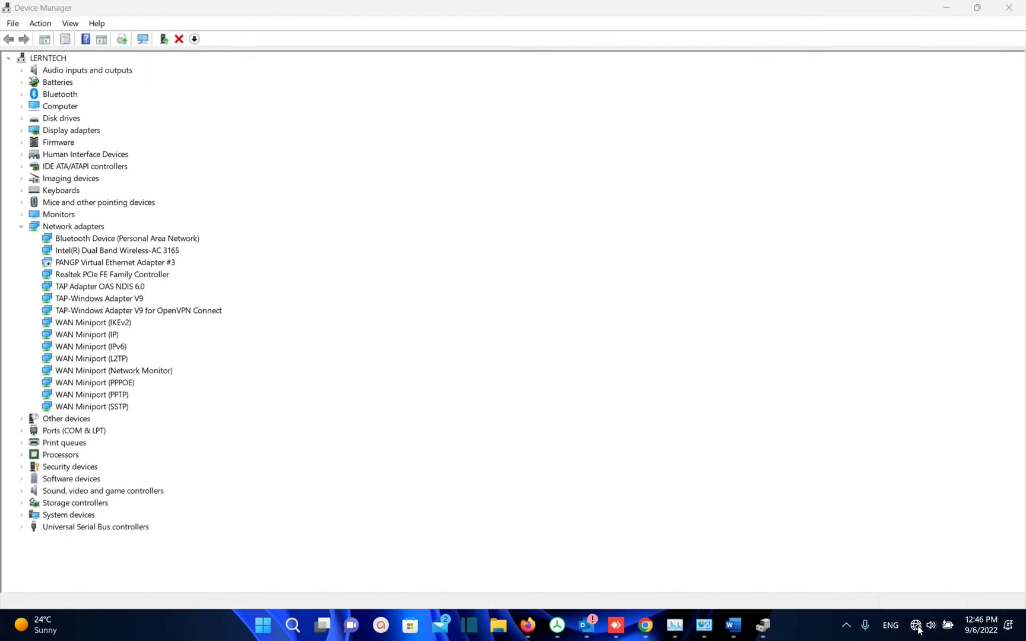
- Add a Wi-Fi tile in Quick Settings edit mode, drag it to the first slot, and finish
left_click(917, 631)
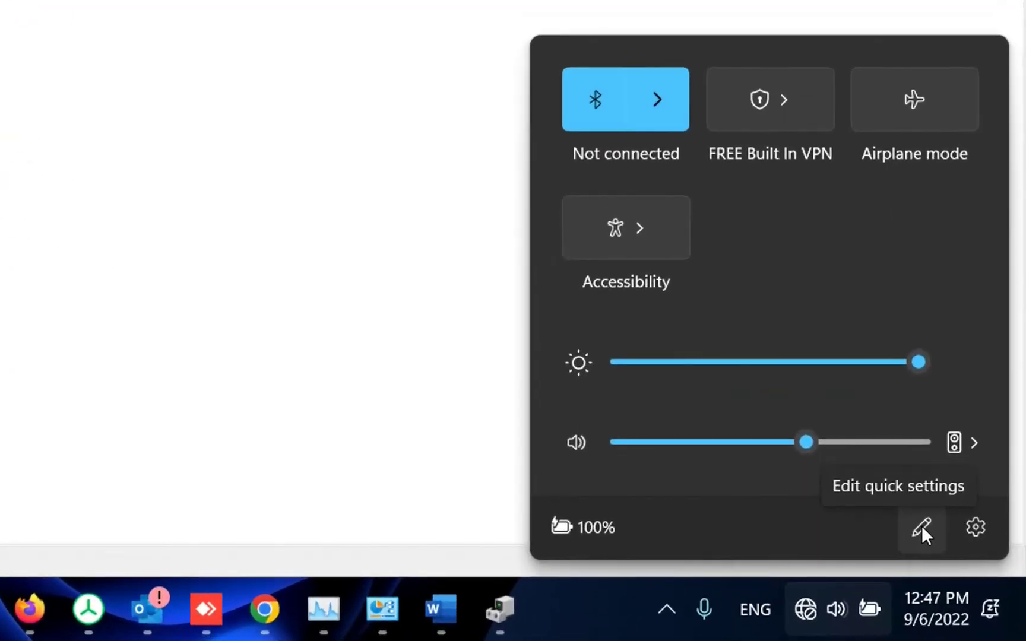
left_click(920, 527)
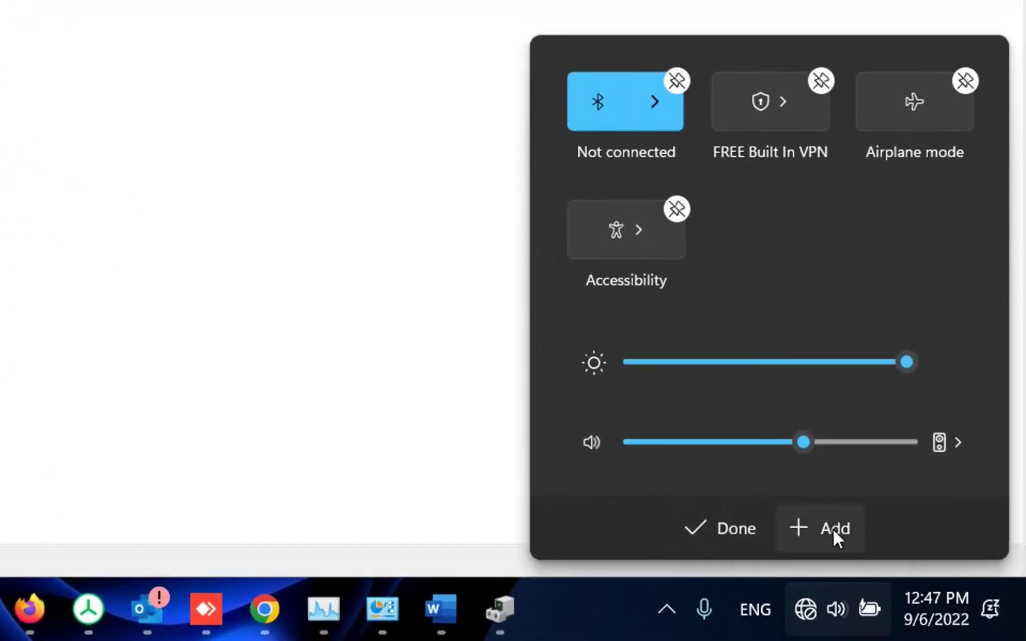
left_click(833, 528)
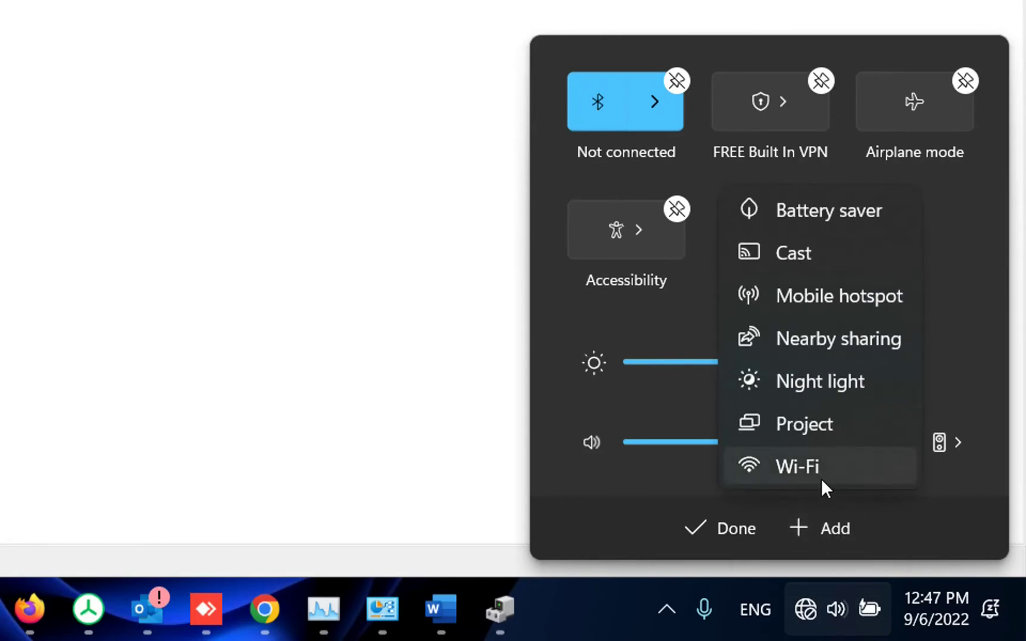
left_click(820, 478)
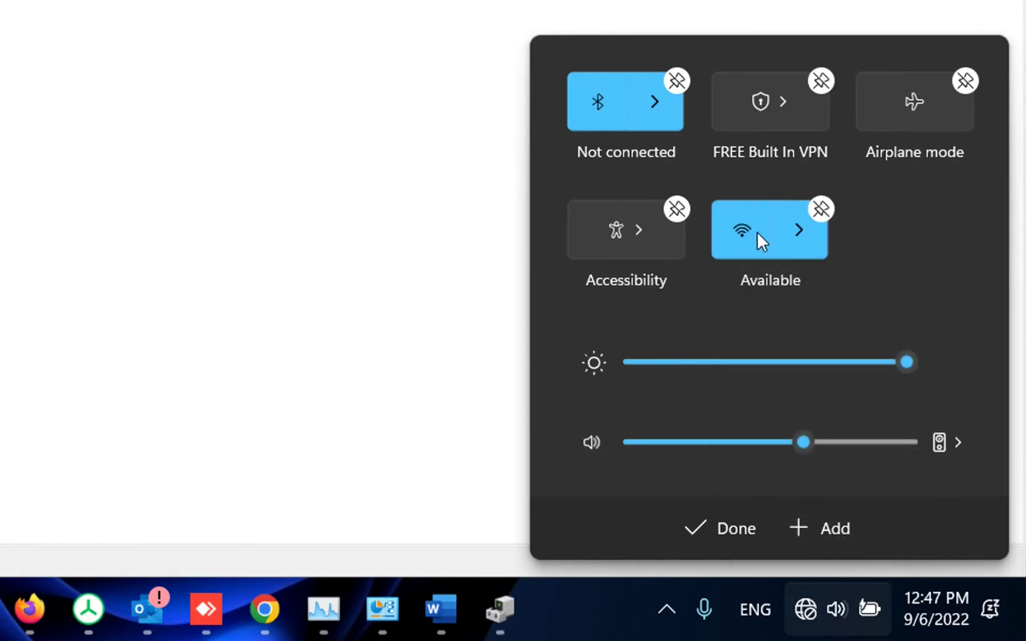
left_click_drag(756, 231, 604, 108)
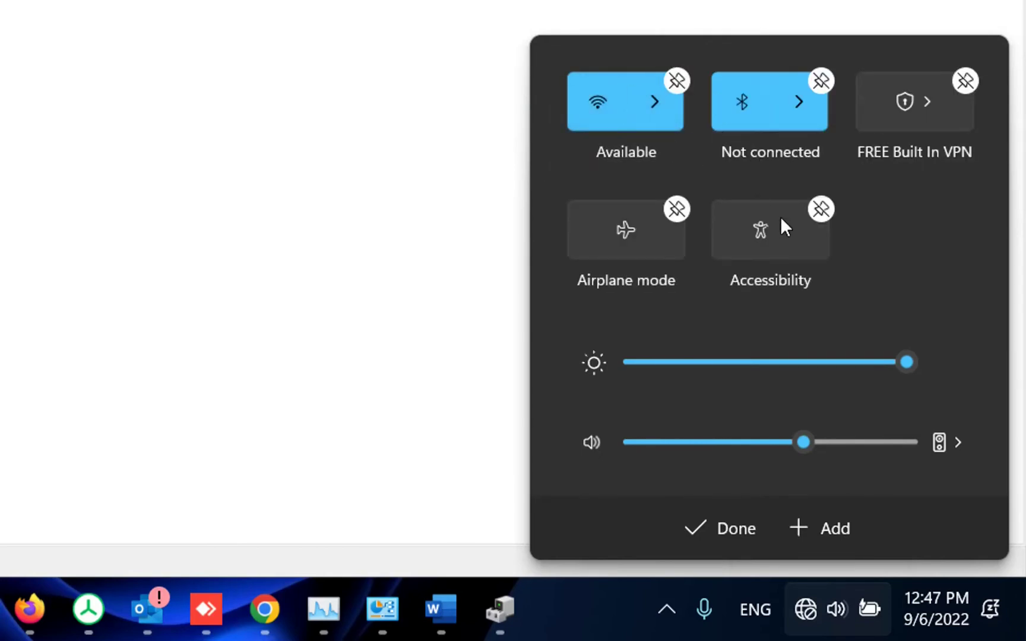
left_click(716, 529)
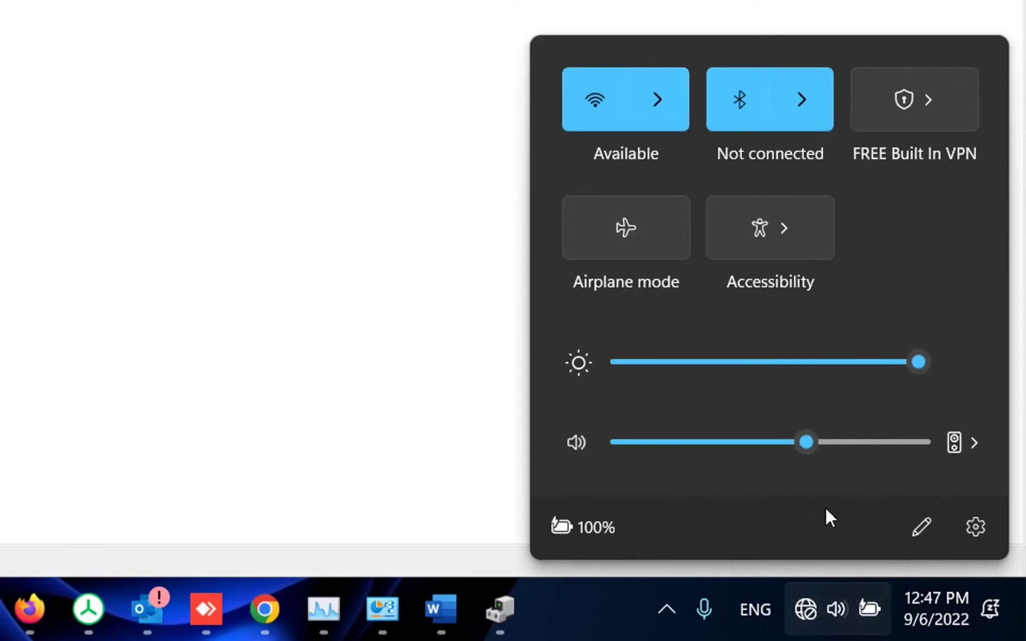
left_click(592, 601)
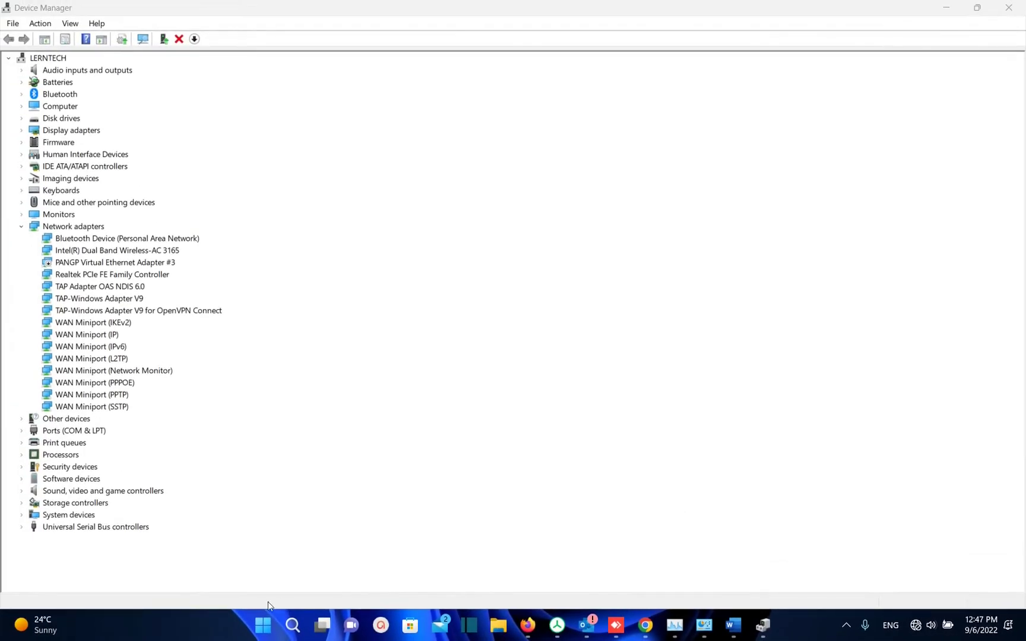
- Search for 'settings' and launch the Settings app from the results
left_click(291, 627)
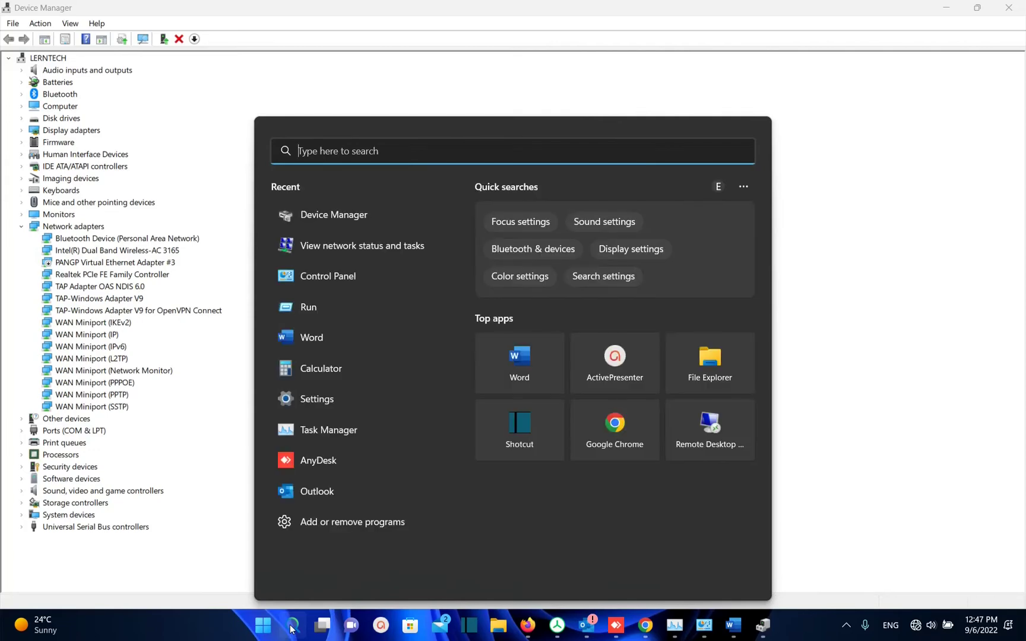
type("settin")
type("gs")
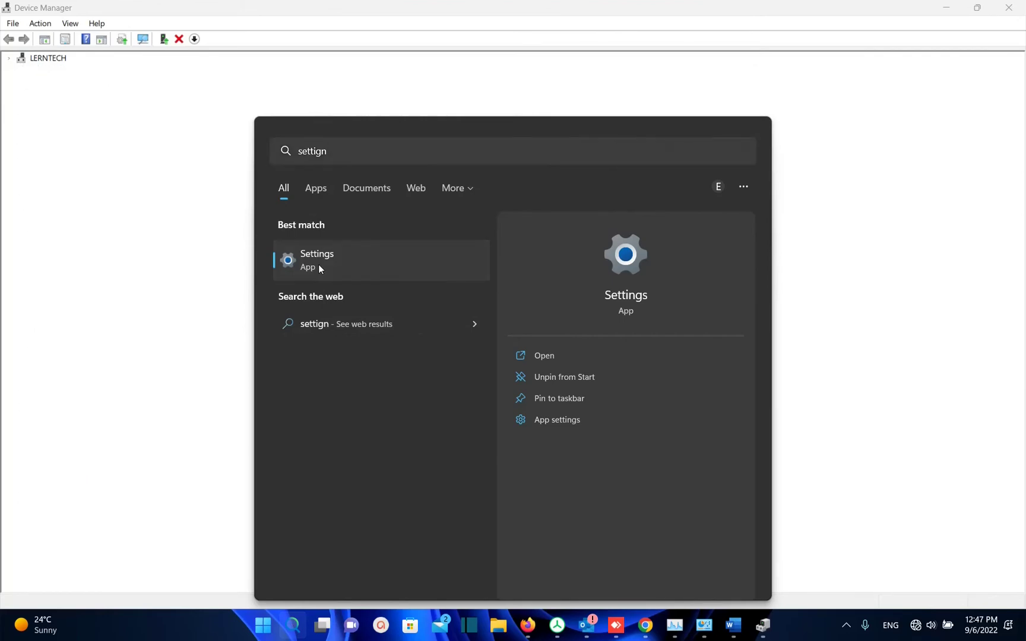
left_click(319, 265)
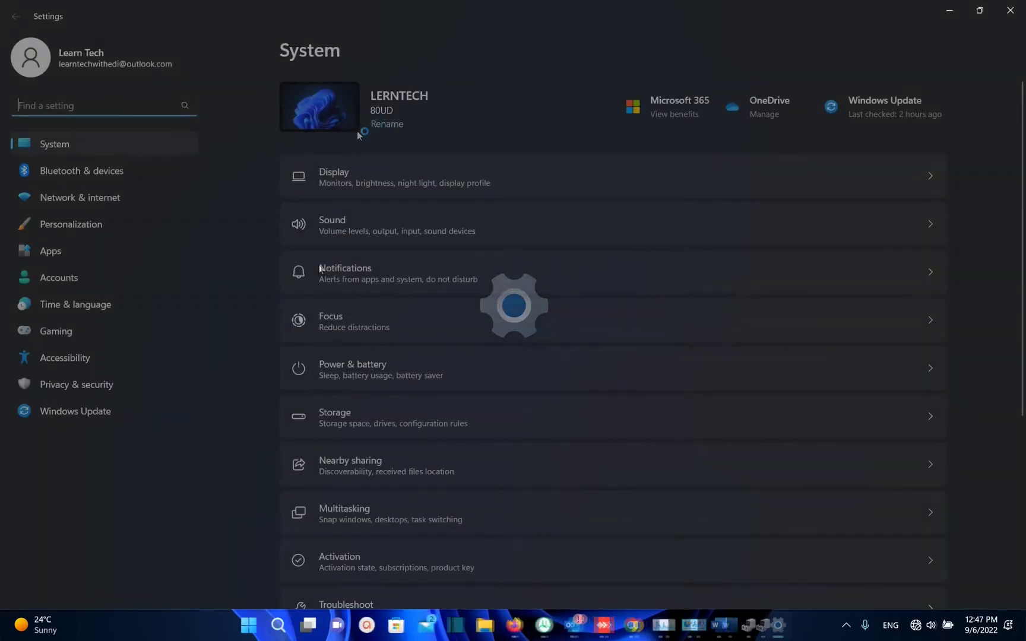
- Go to Network & internet > Advanced network settings and scroll down to More settings
left_click(76, 197)
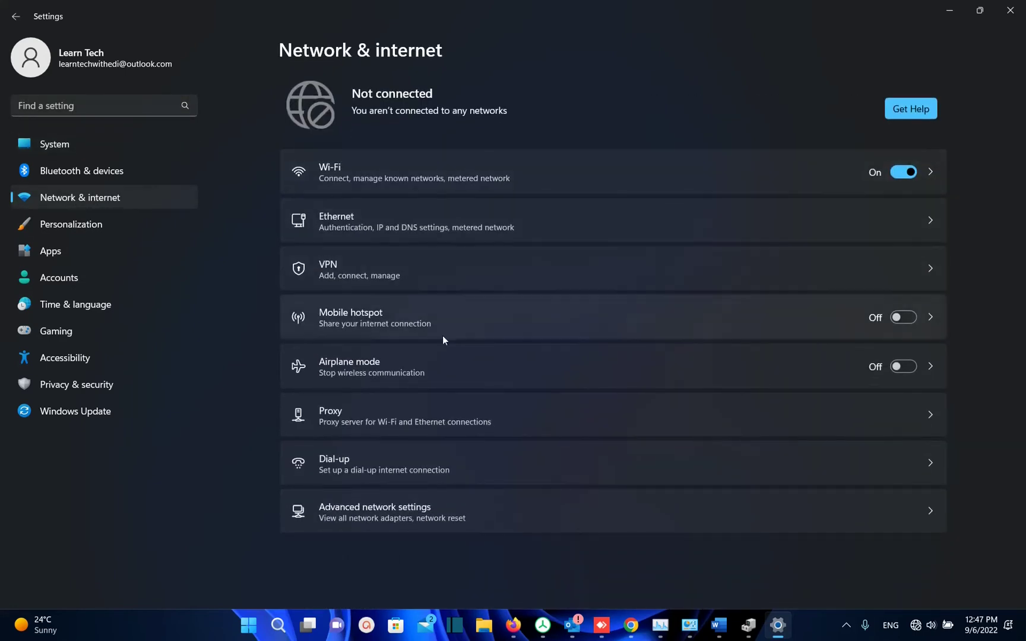
left_click(419, 517)
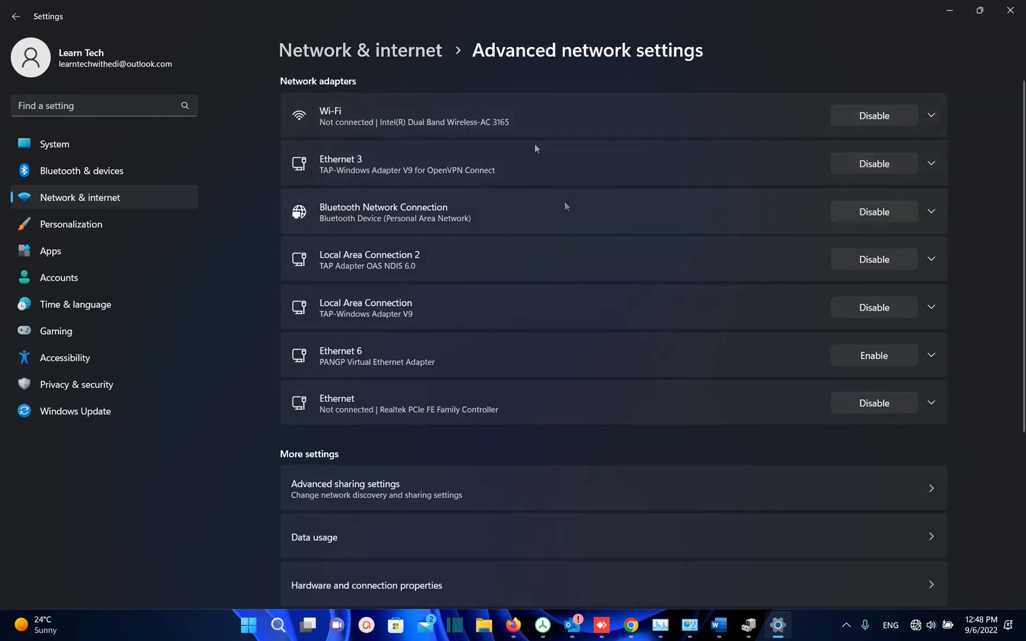
scroll(520, 214, "down", 2)
scroll(520, 214, "down", 3)
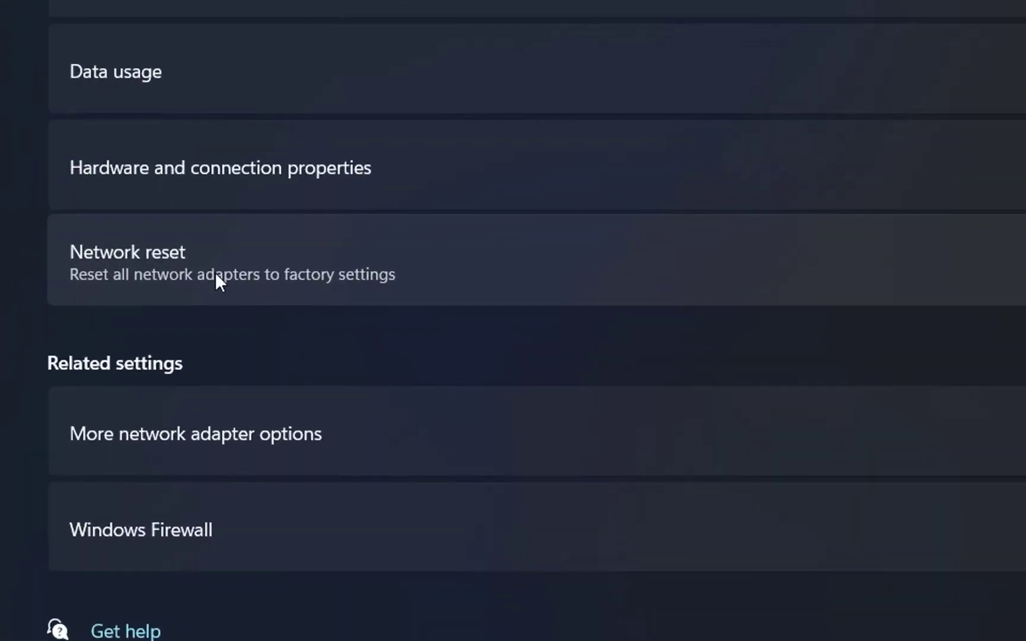
- Open the Network reset page from More settings, then bring up Quick Settings
left_click(215, 275)
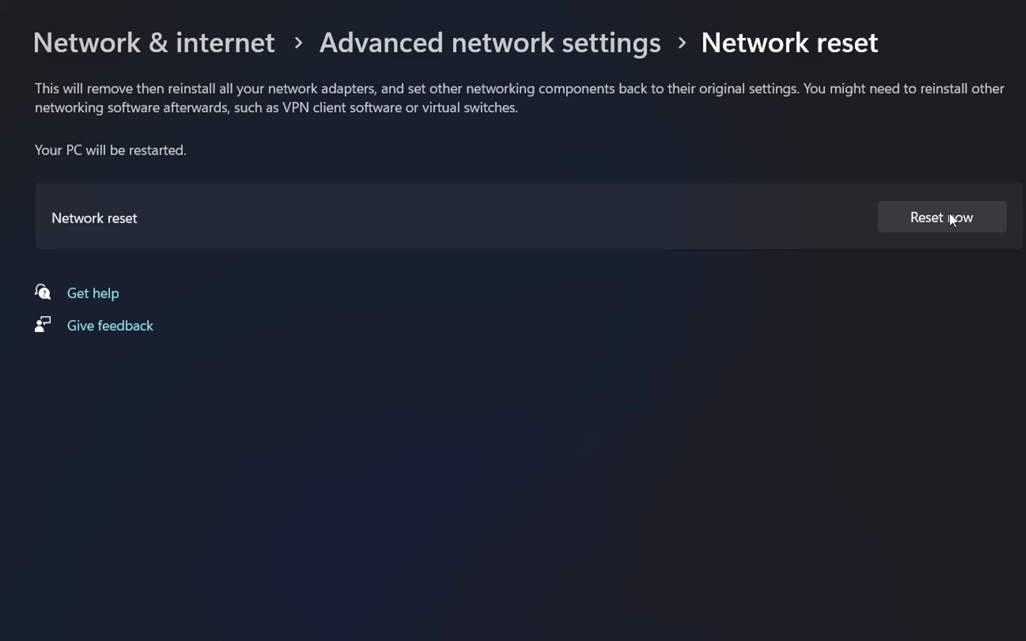
key("super+a")
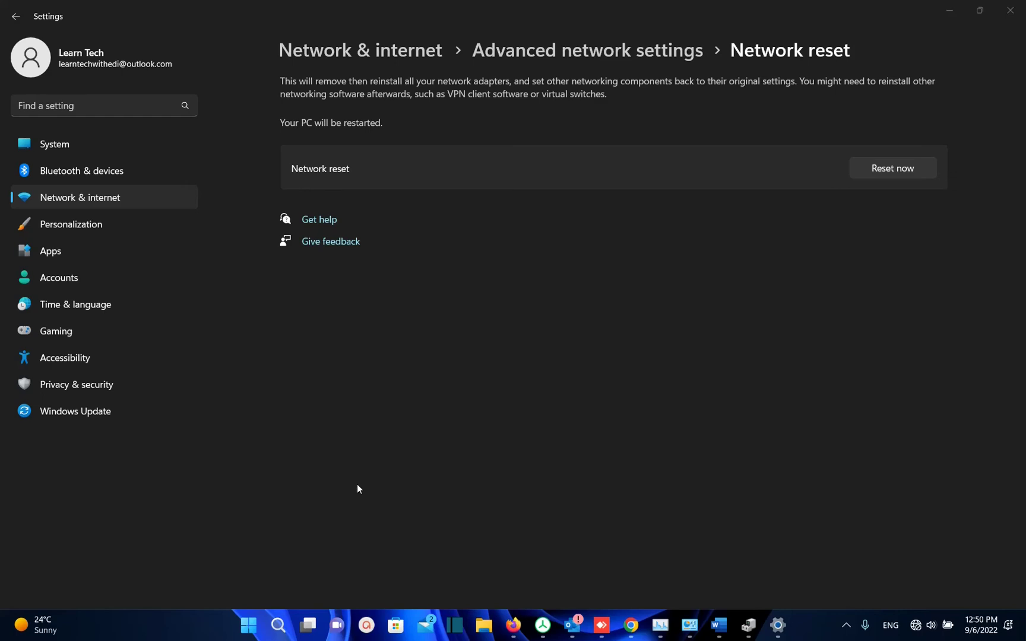
- Open Windows Update's Update history and scroll through the feature and quality updates
left_click(60, 413)
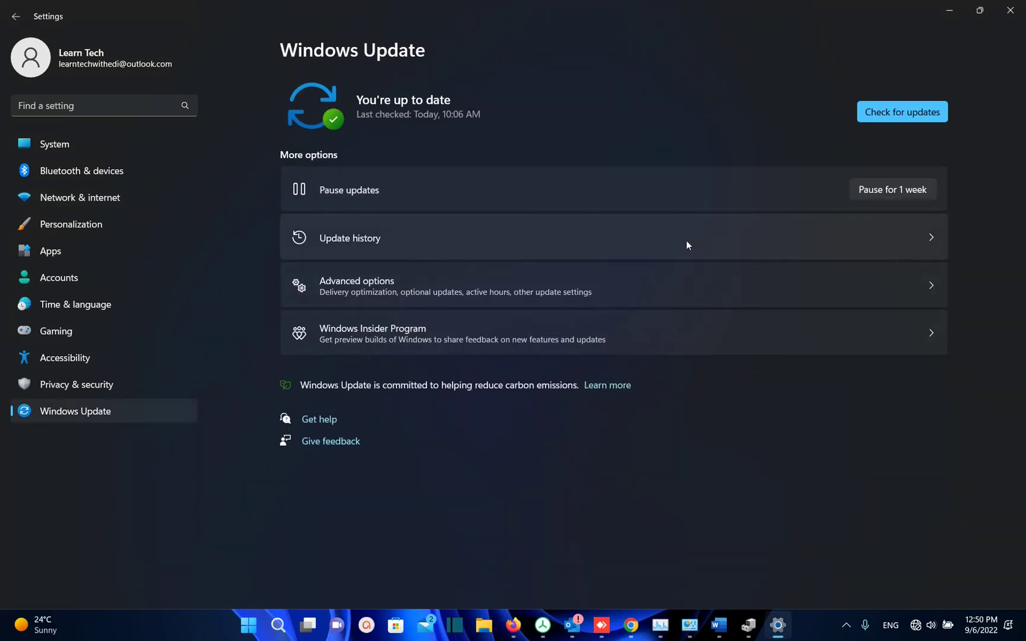
left_click(522, 251)
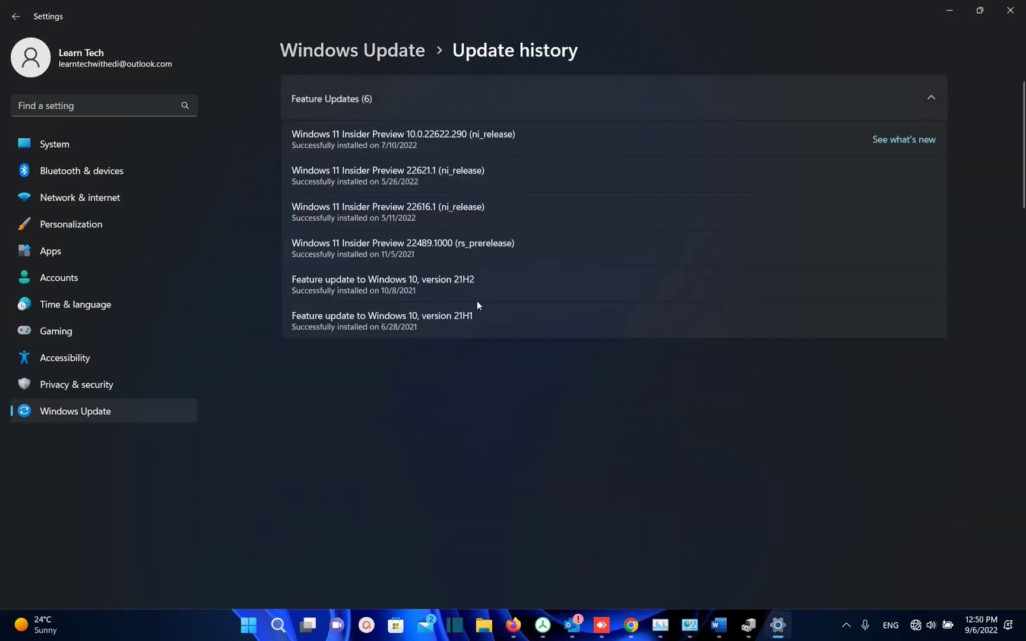
scroll(448, 385, "down", 3)
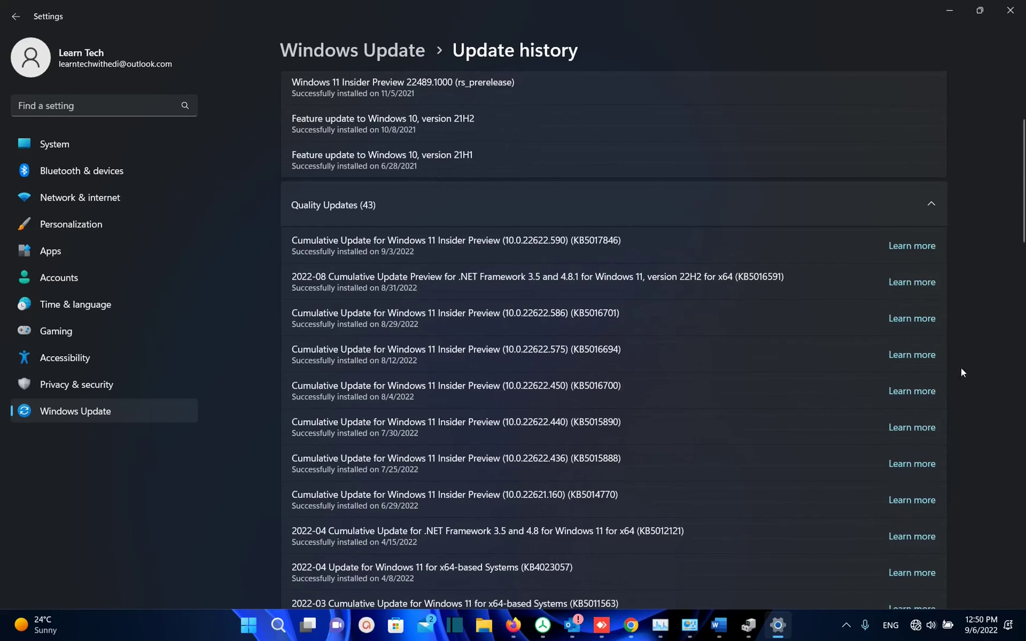